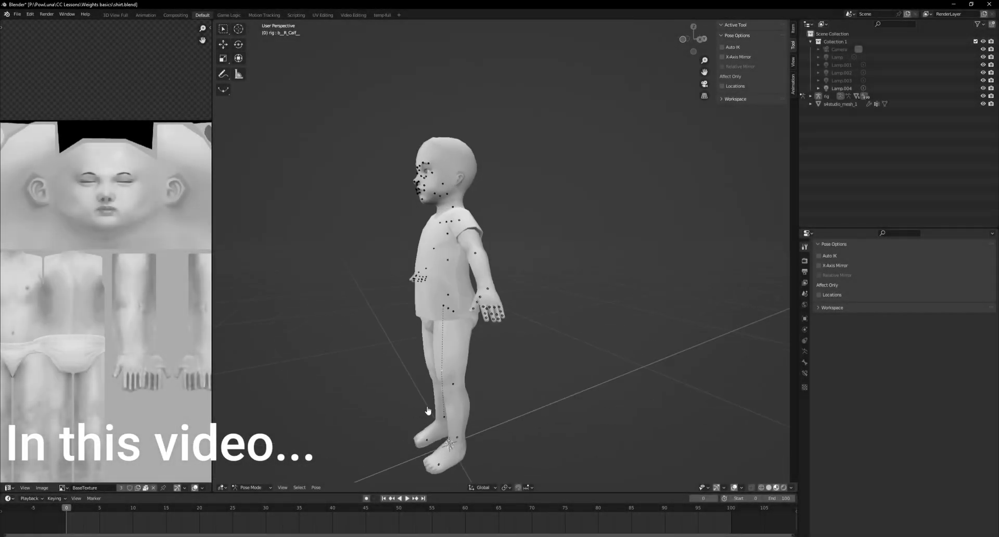
Step: From the front view, rotate the neck bone to test the shirt's weights
middle_drag(428, 412, 477, 412)
scroll(477, 412, up, 3)
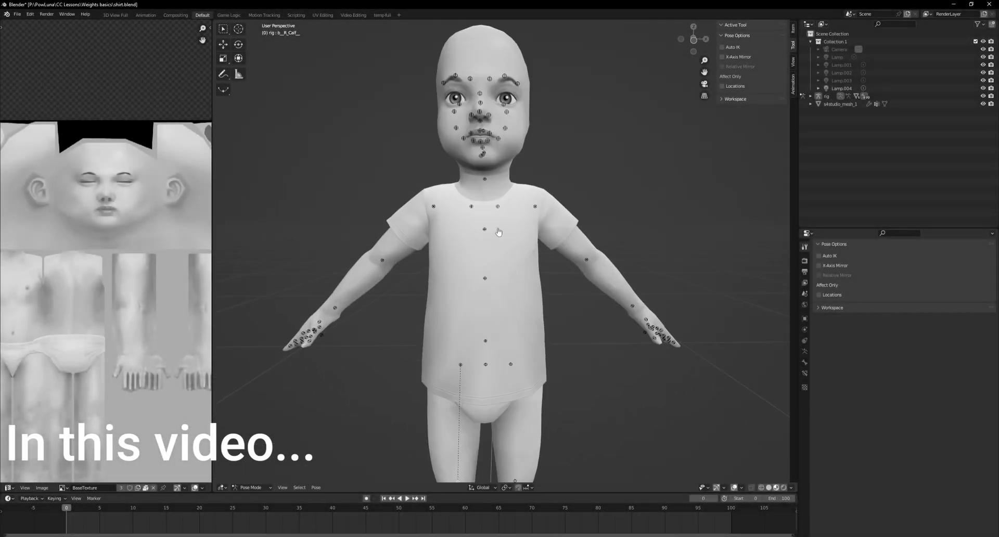
click(485, 183)
key(r)
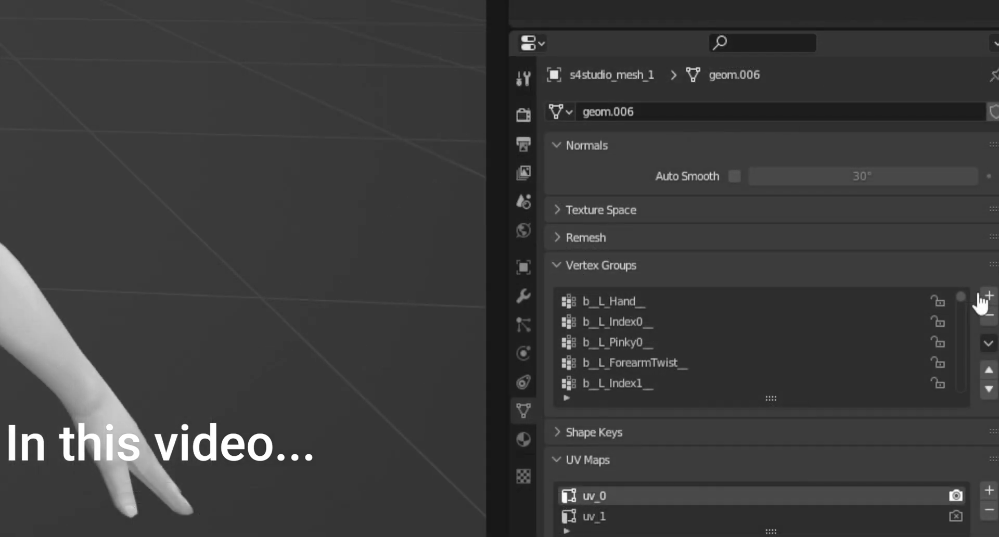
scroll(978, 310, down, 1)
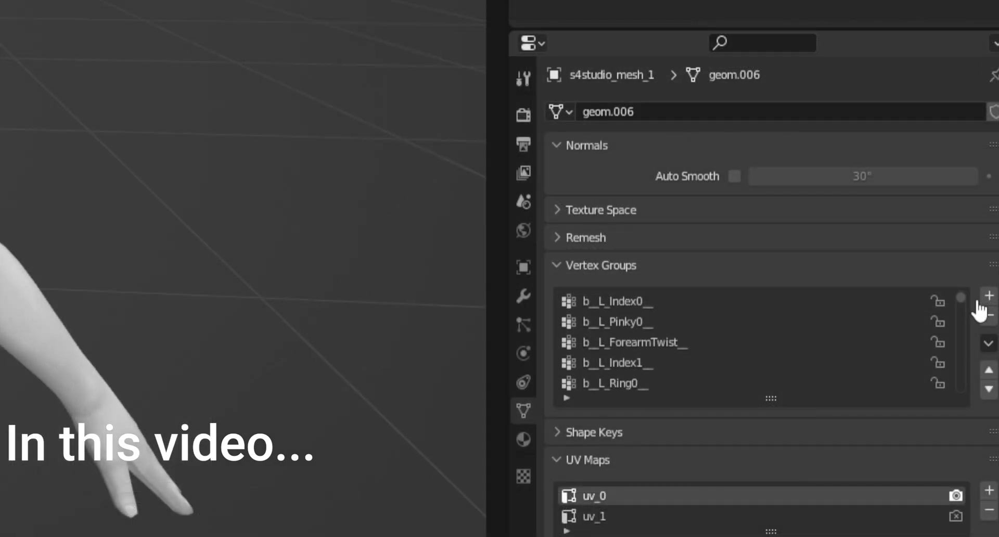
drag(978, 311, 973, 384)
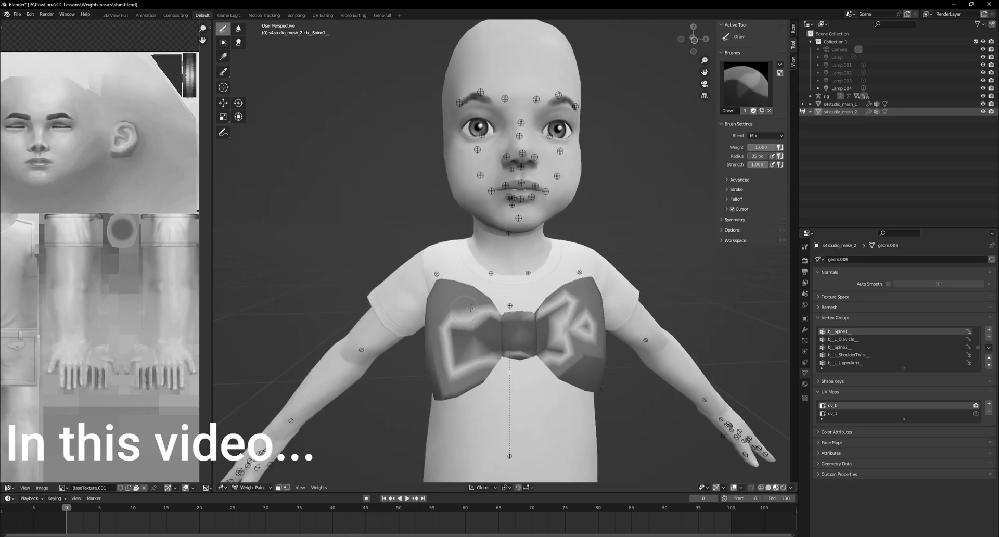
Step: Paint 0.000 weight onto the bow, then transfer the body's weights onto the shirt
right_click(312, 241)
drag(312, 240, 283, 240)
mouse_move(458, 325)
mouse_down()
mouse_move(478, 364)
mouse_move(504, 349)
mouse_up()
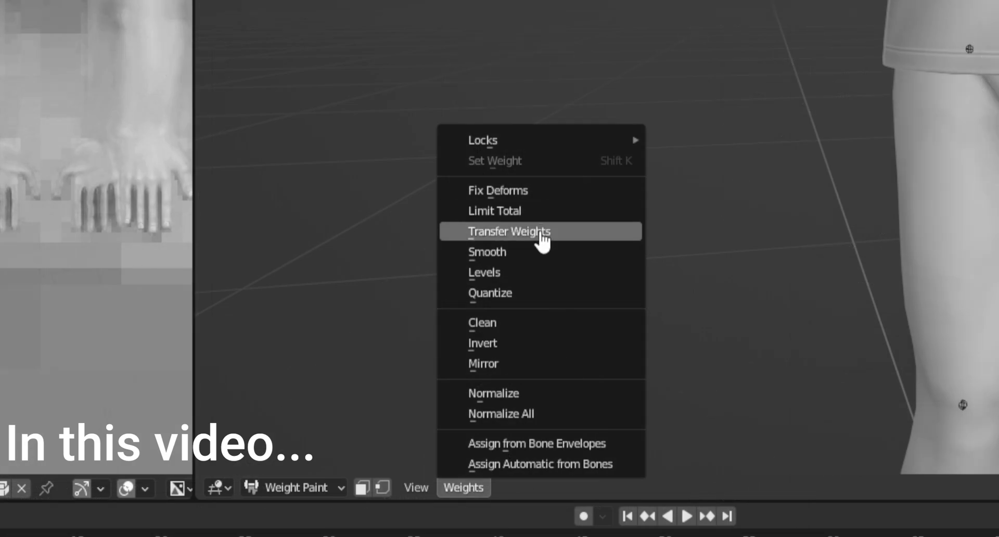
click(541, 236)
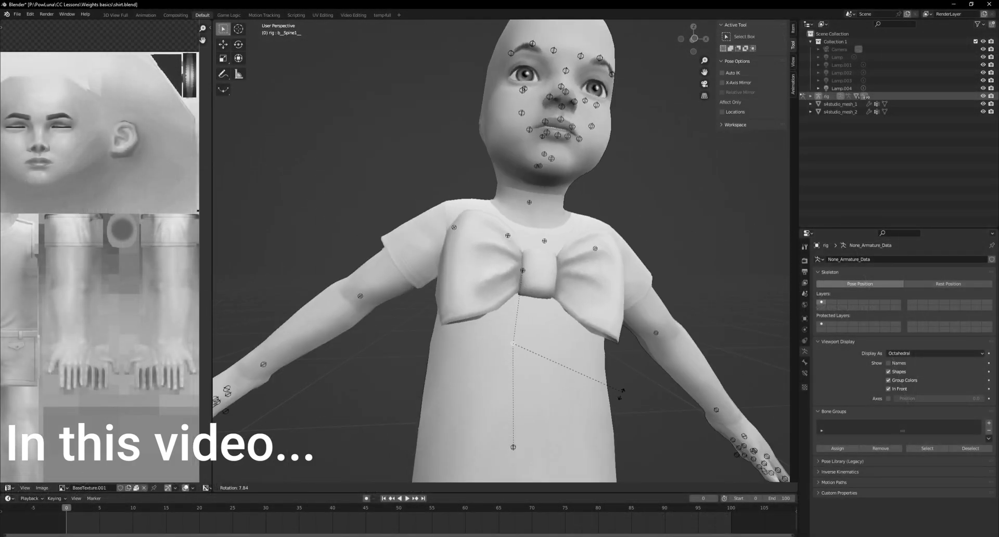
Step: From a side view, rotate the spine bone so the character bends forward
middle_drag(676, 273, 550, 274)
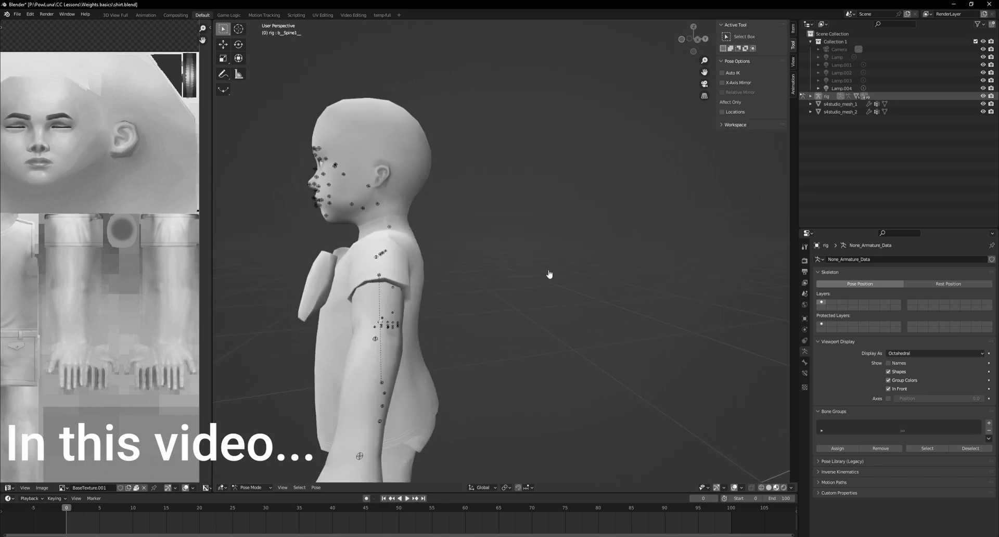
key(r)
click(464, 205)
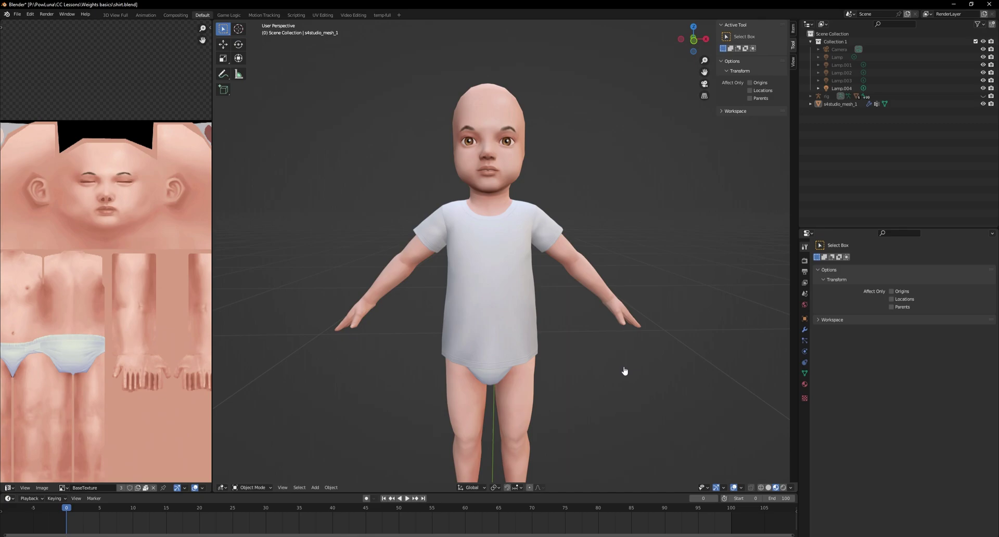
Step: Put the shirt in Weight Paint, inspect the L_Hand weights from several angles, then reselect the rig
click(477, 356)
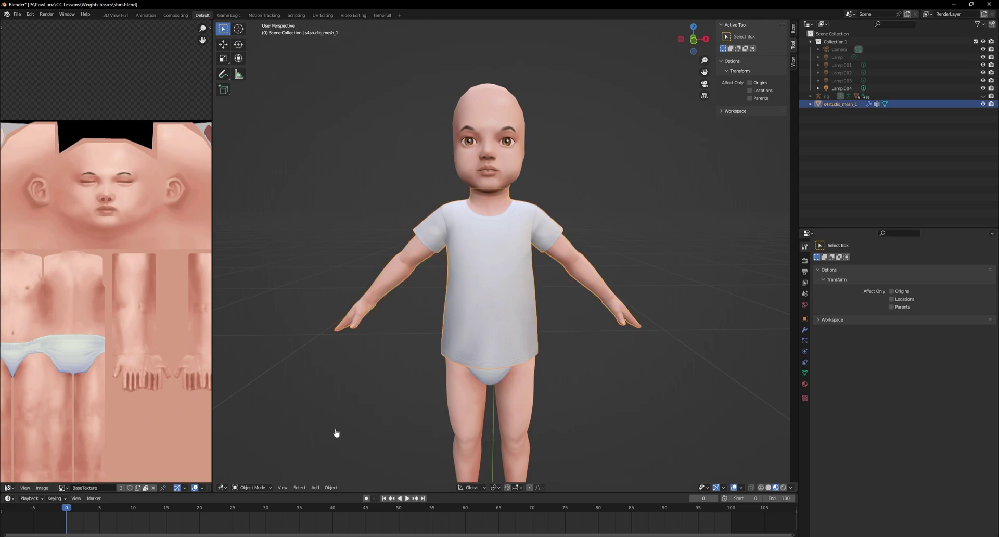
click(254, 486)
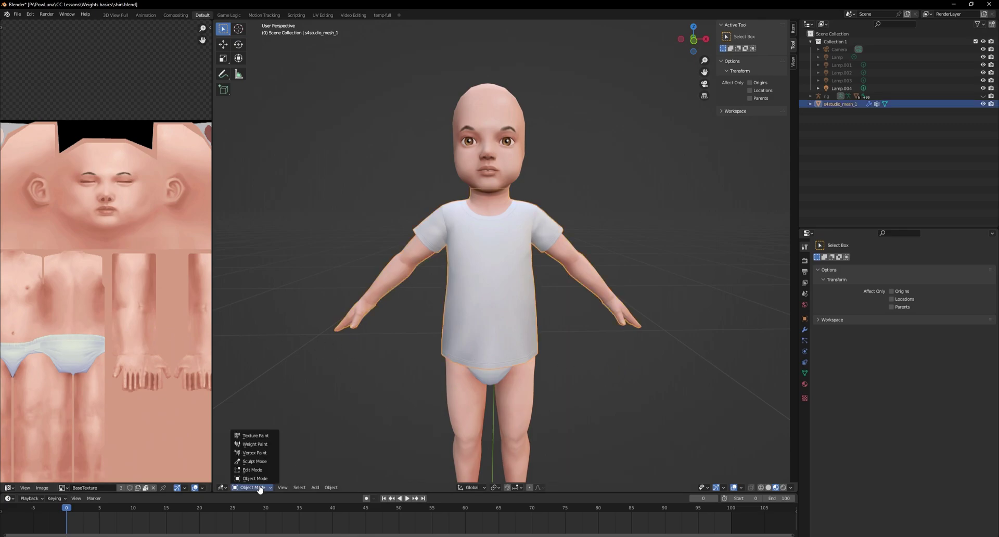
click(269, 445)
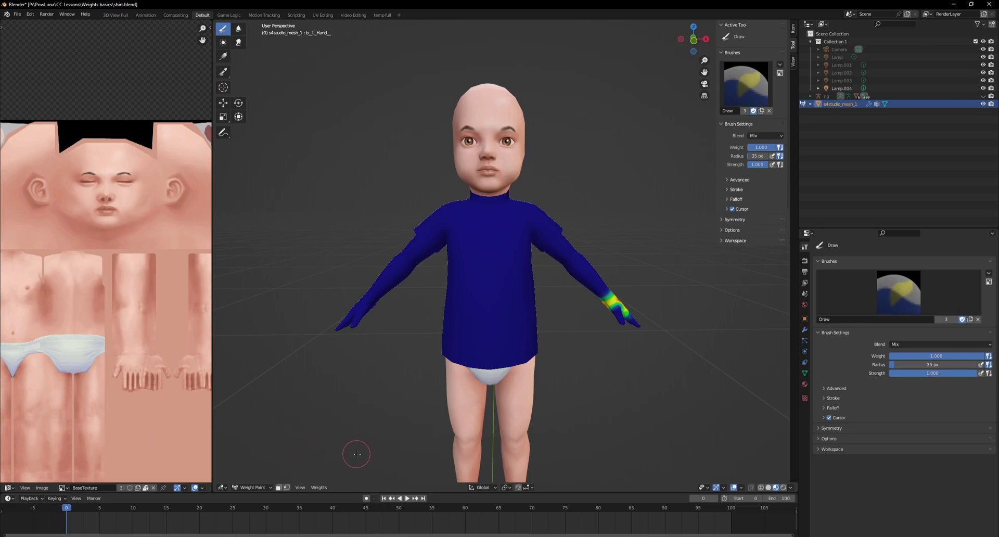
scroll(658, 421, up, 3)
middle_drag(658, 421, 625, 424)
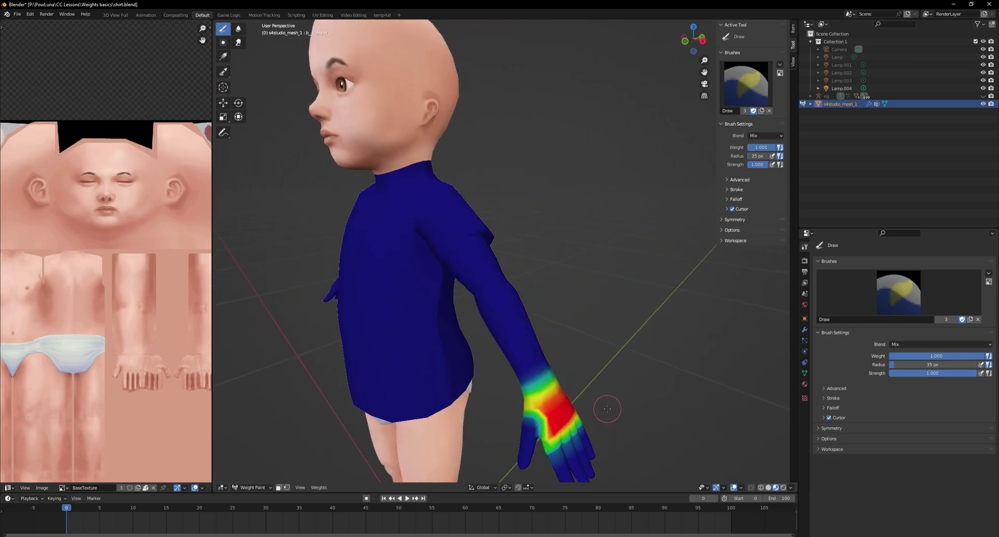
middle_drag(591, 401, 582, 397)
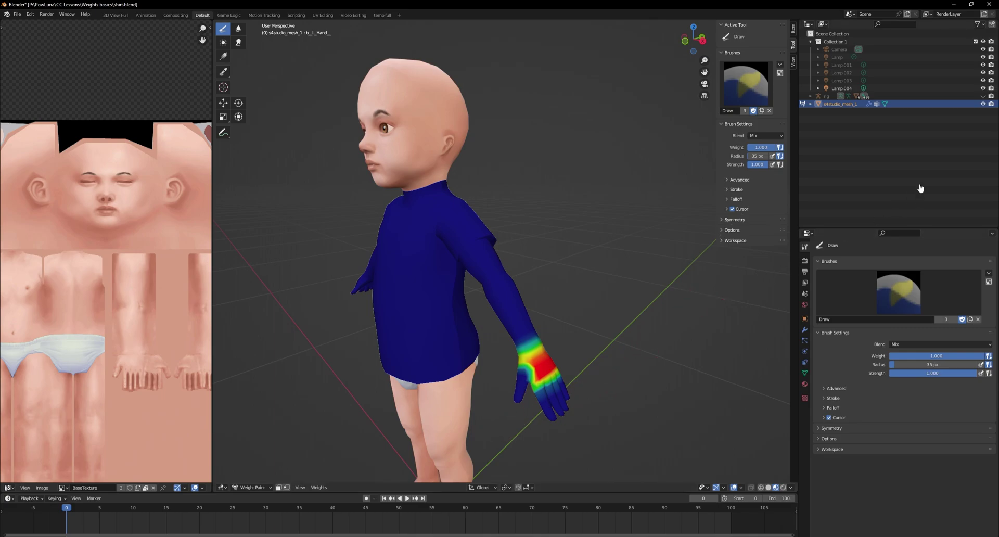
click(832, 96)
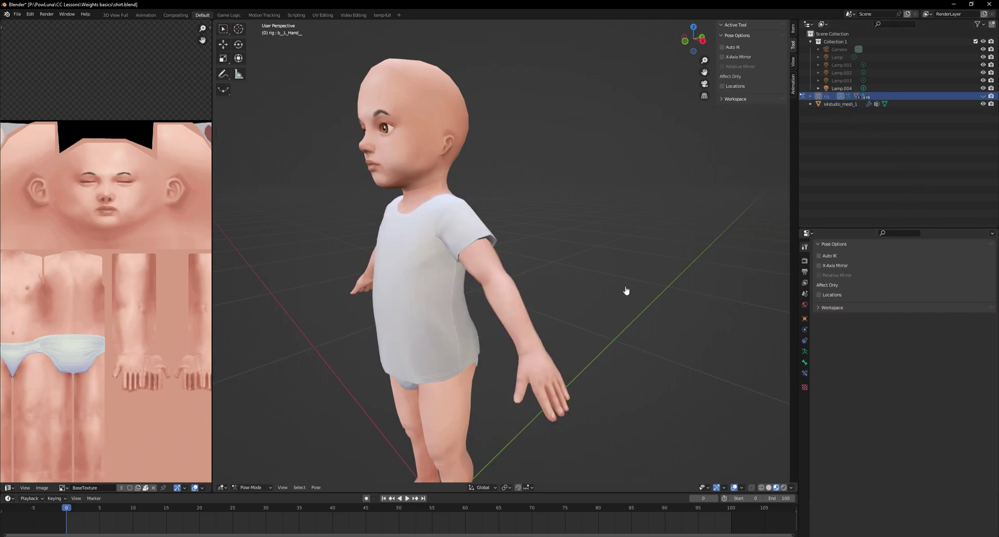
Step: Stay in Pose Mode and test-rotate the left forearm bone, then cancel
mouse_move(624, 290)
middle_down()
mouse_move(653, 295)
mouse_move(671, 280)
middle_up()
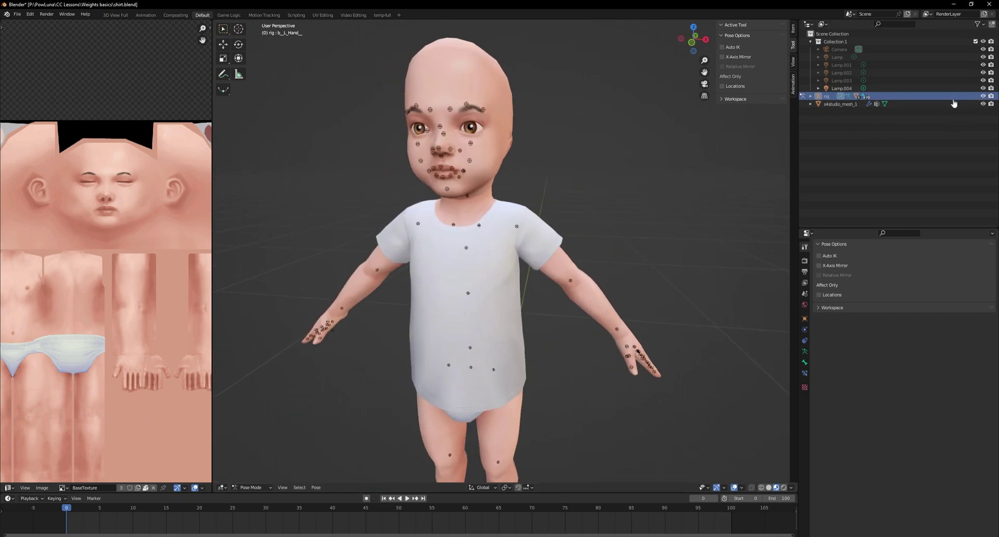
middle_drag(619, 340, 492, 54)
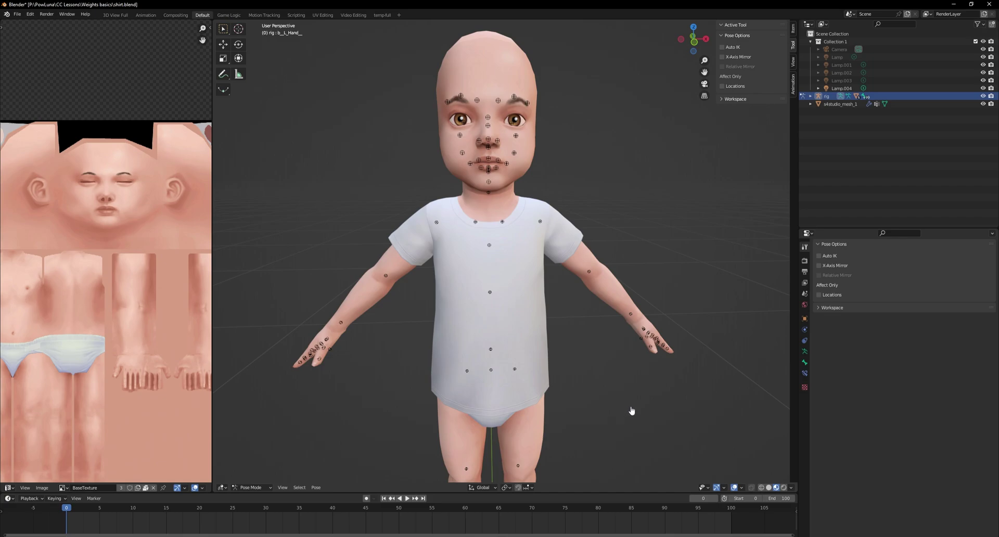
click(251, 488)
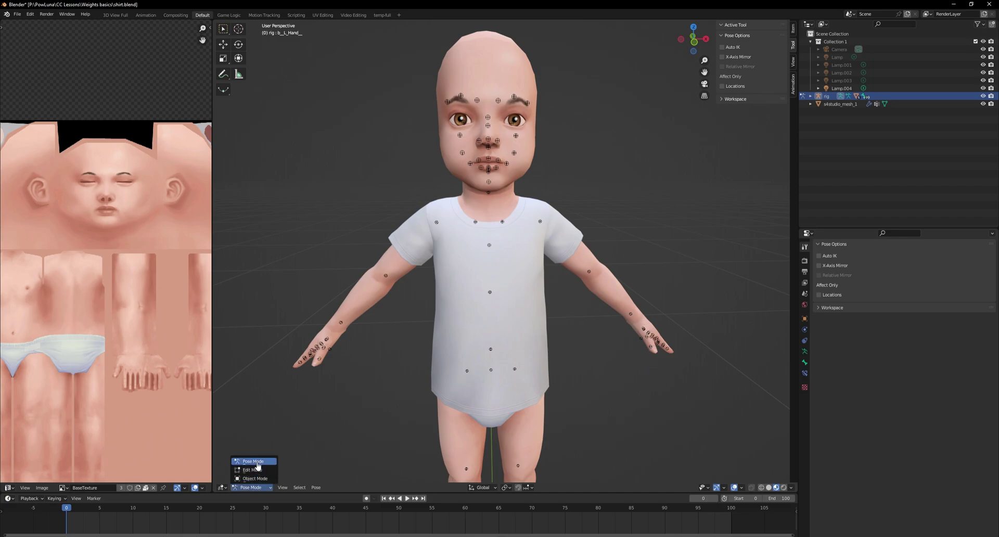
click(257, 462)
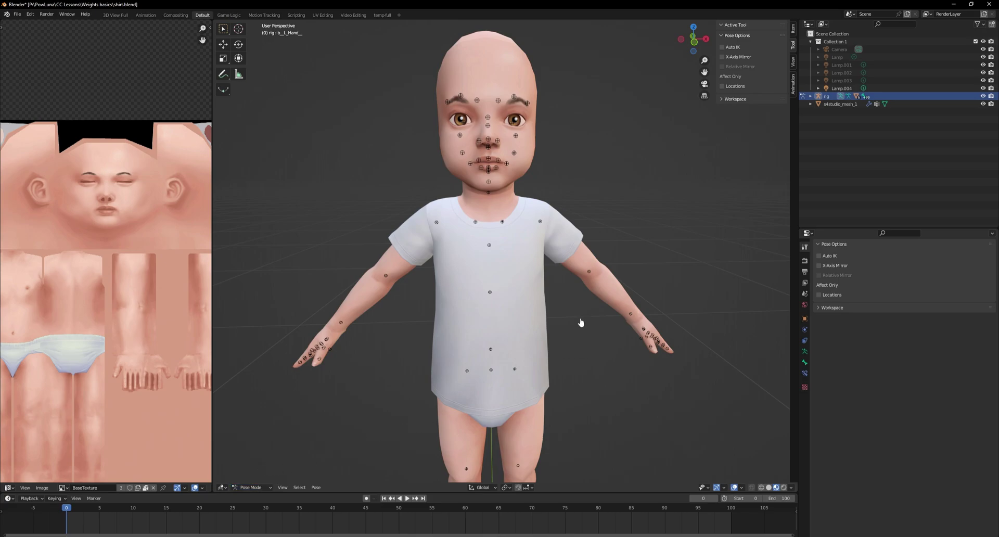
click(590, 276)
key(r)
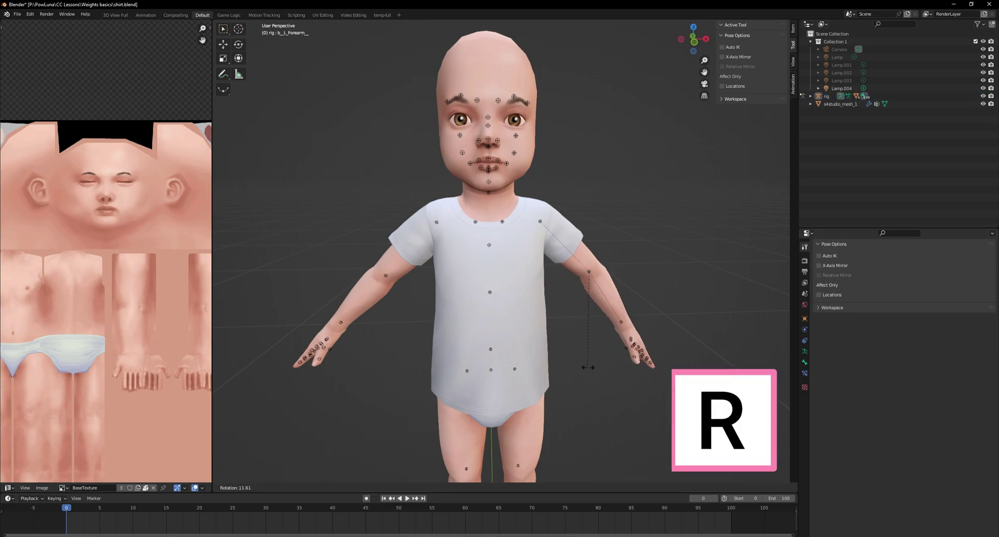
right_click(475, 454)
Step: Test-rotate the right calf and neck bones, cancelling each rotation
click(475, 454)
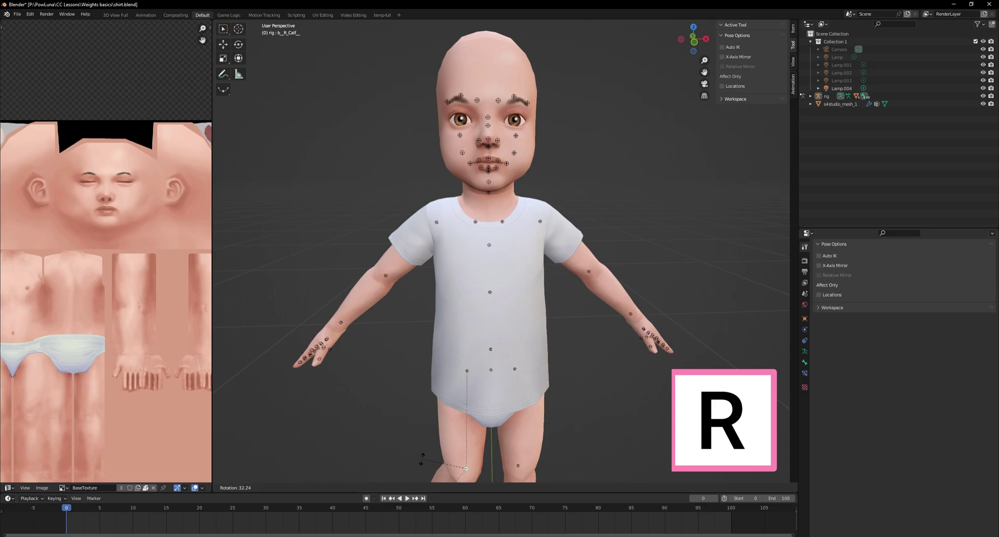
scroll(474, 454, down, 3)
middle_drag(475, 454, 475, 428)
key(r)
right_click(394, 411)
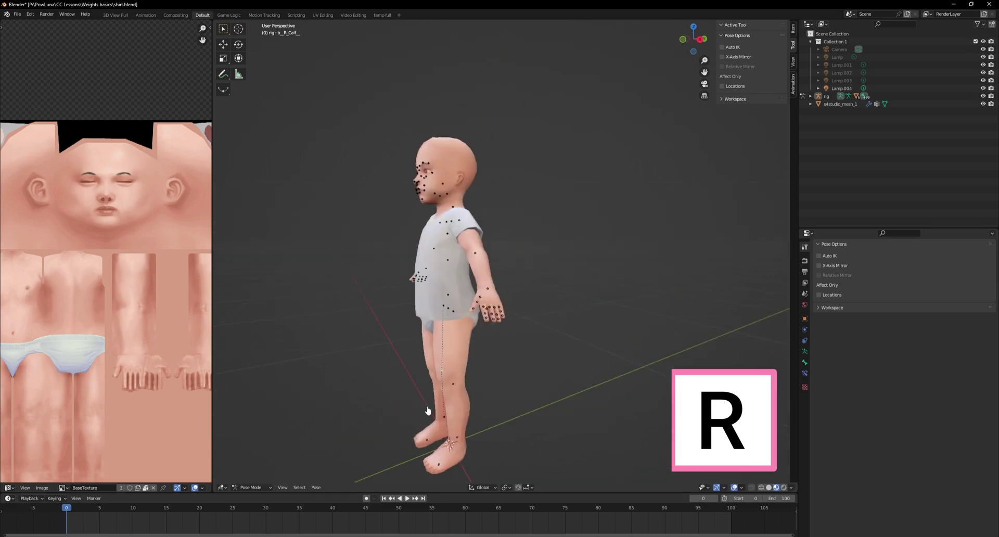
middle_drag(423, 410, 485, 178)
click(484, 179)
key(r)
right_click(535, 249)
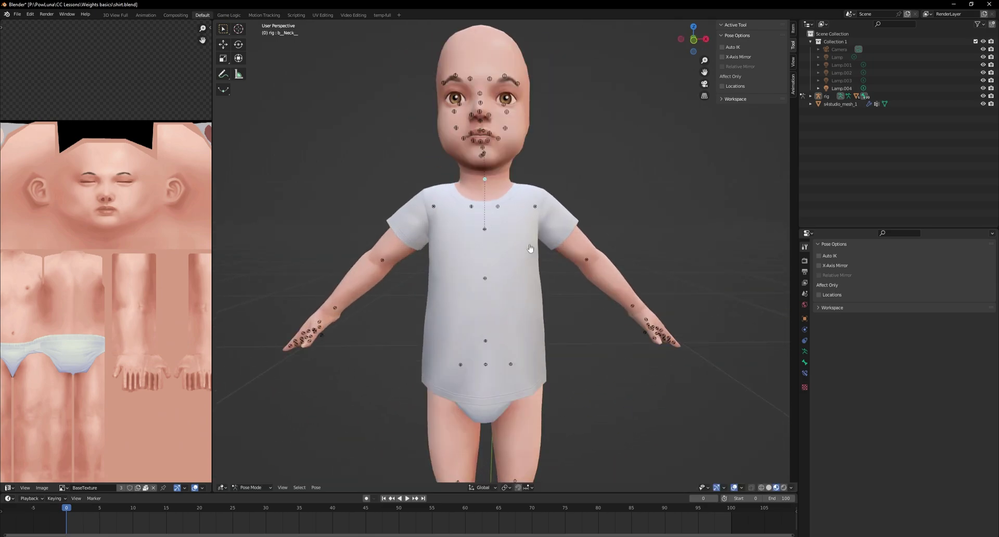
Step: Return the shirt to Weight Paint and show its modifier properties
key(ctrl+Tab)
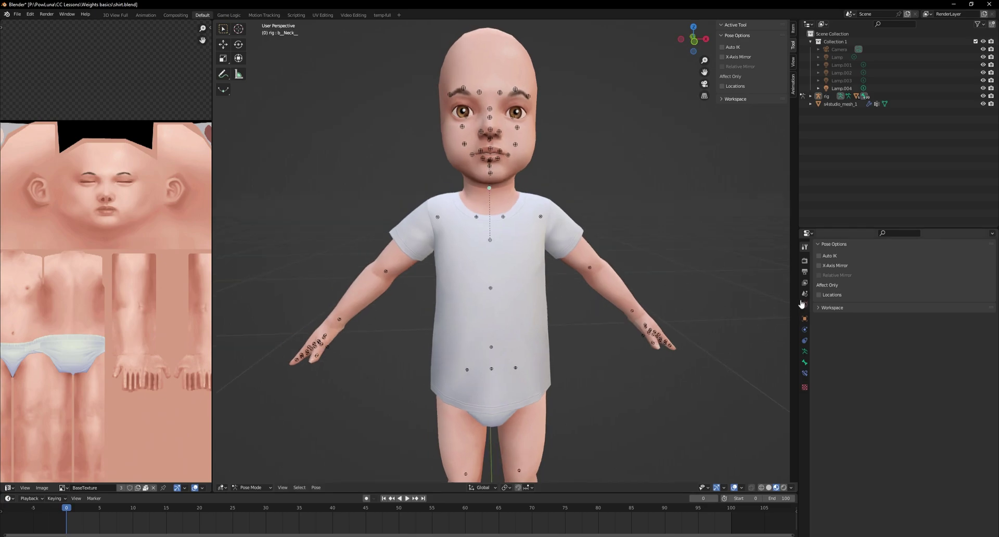
click(804, 304)
click(804, 329)
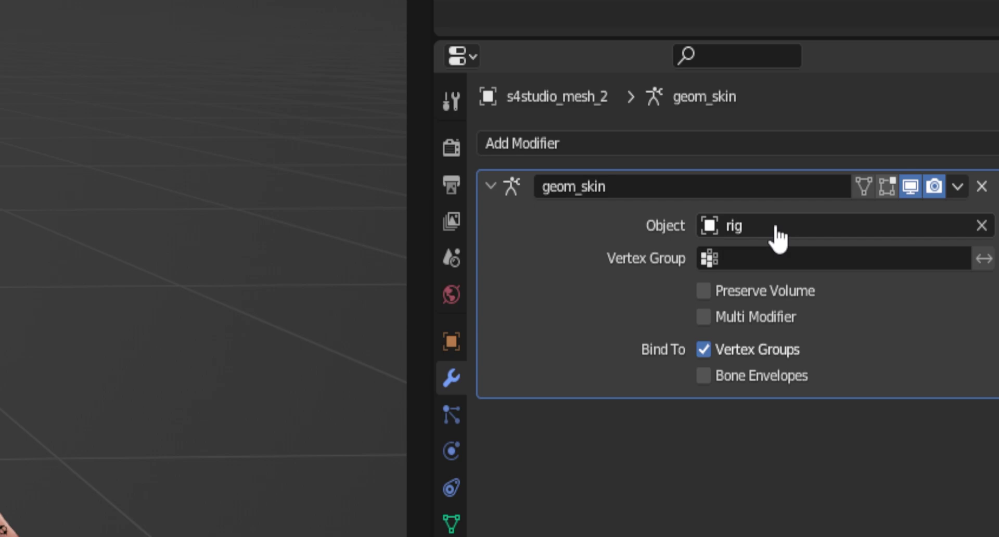
Step: Keep rig as the armature modifier's object and show the shirt's vertex groups
click(911, 285)
click(731, 266)
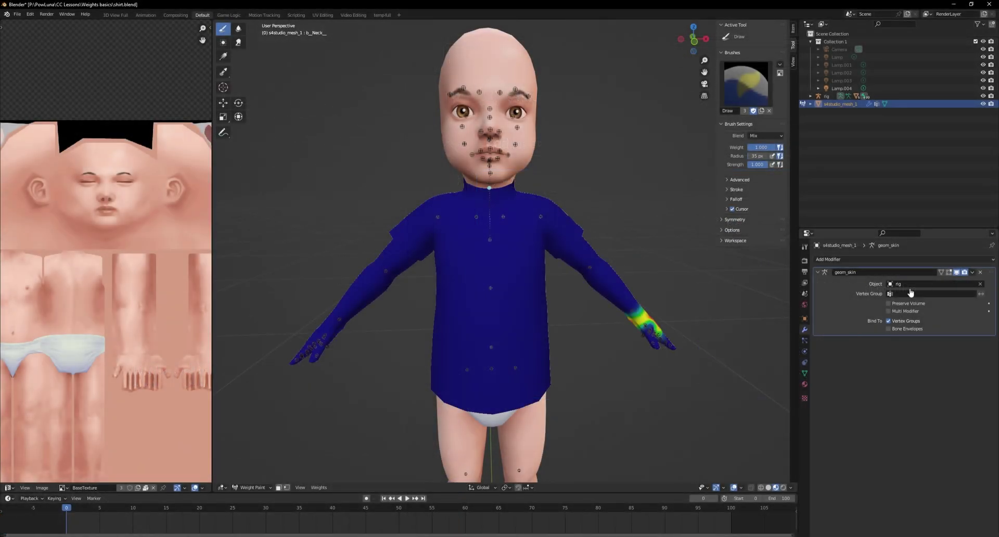
click(803, 378)
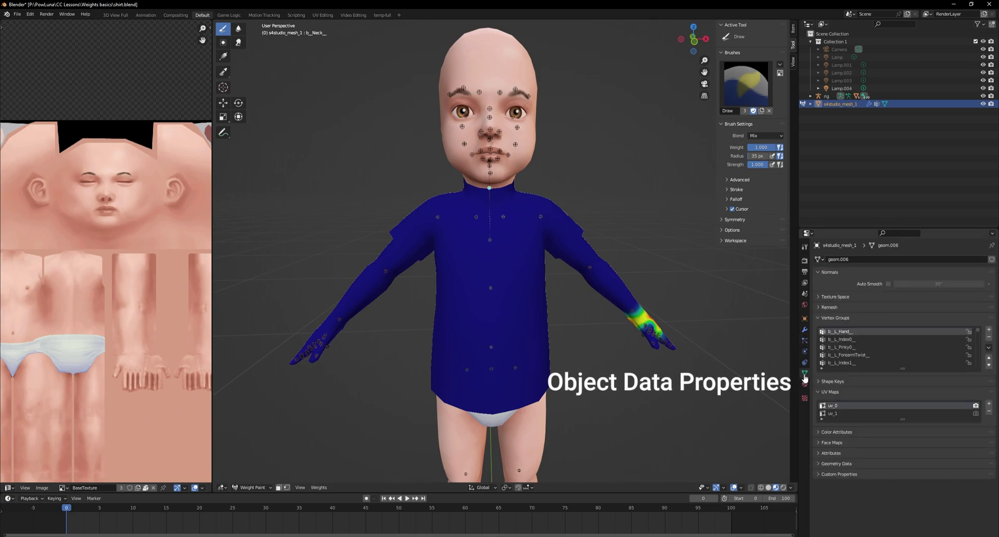
scroll(873, 364, down, 10)
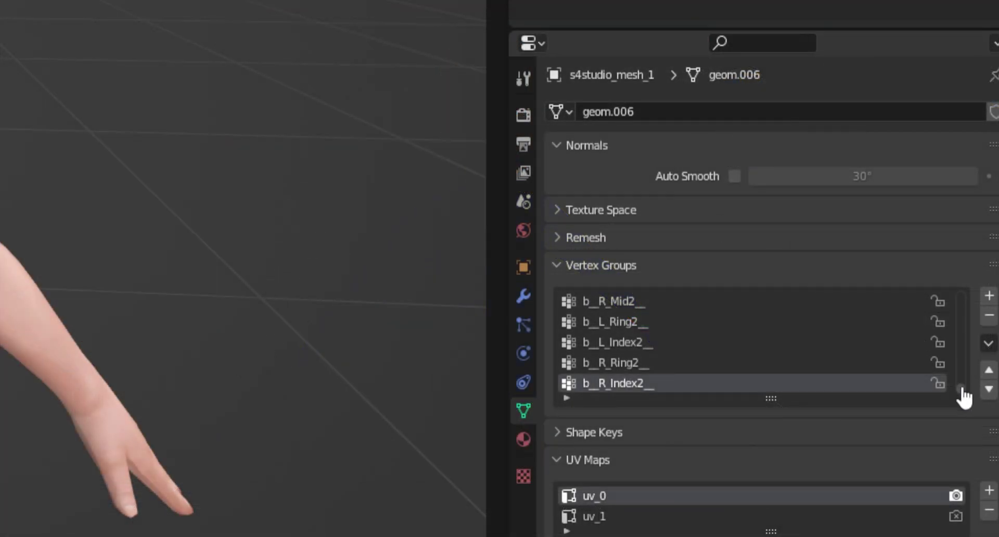
drag(963, 397, 980, 302)
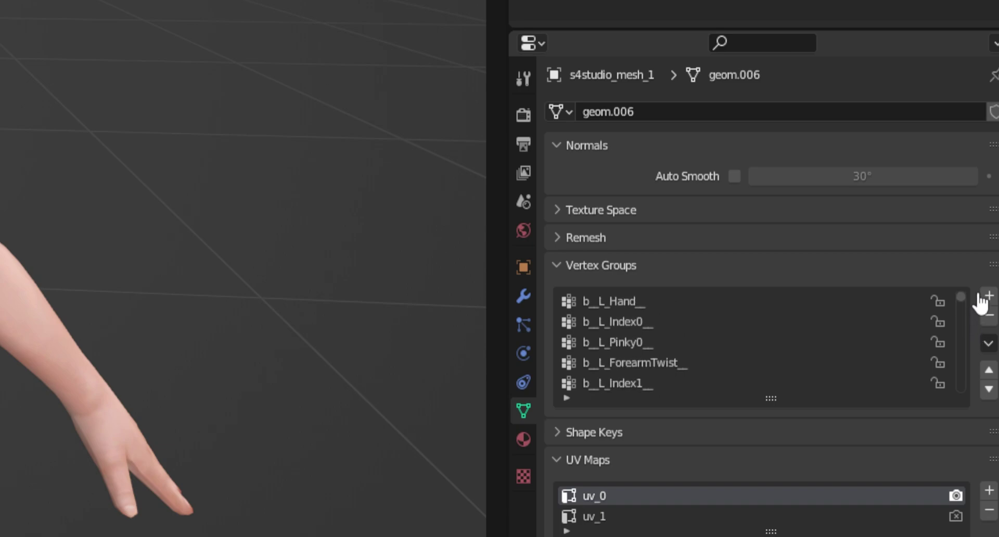
drag(981, 302, 974, 374)
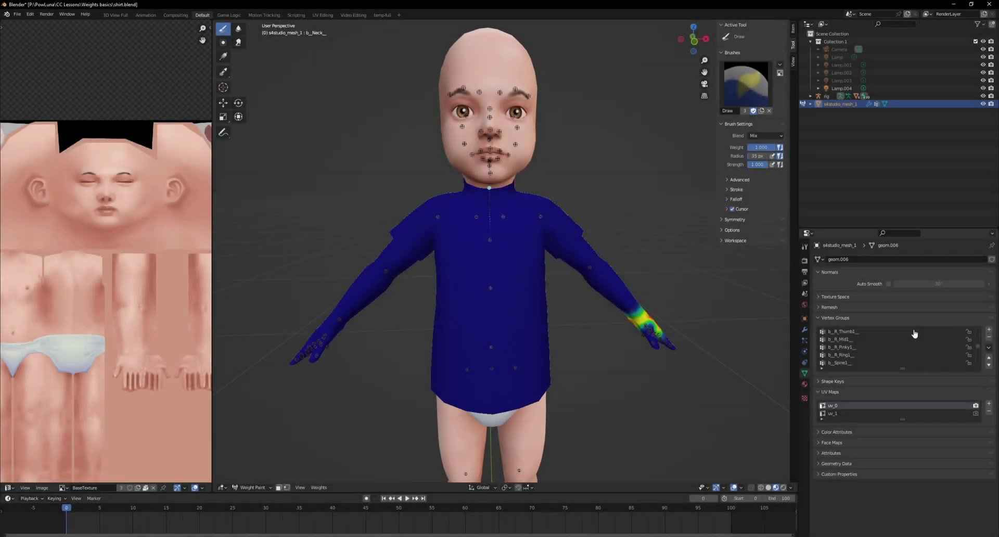
Step: View the b_Spine1, b_Spine0 and b_Spine2 group weights across the torso
click(845, 362)
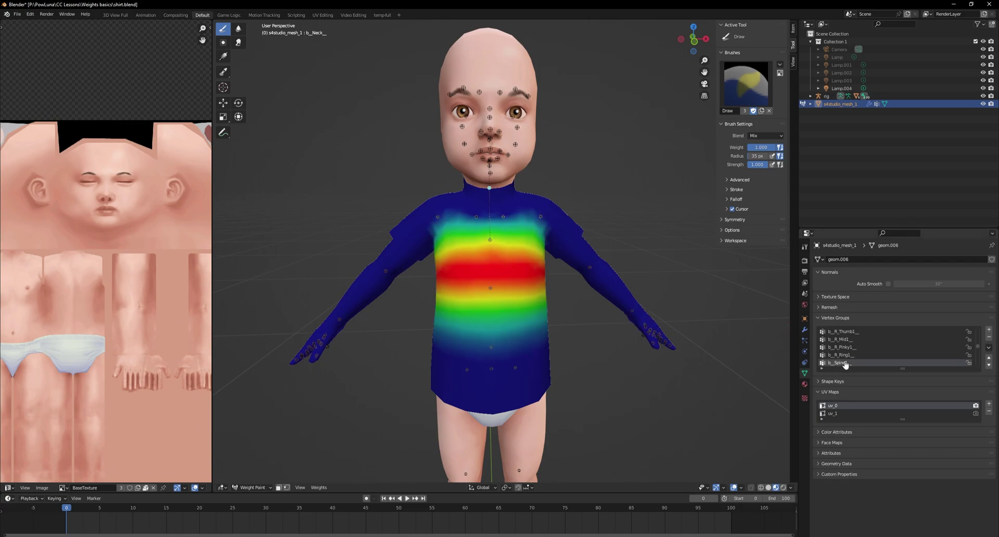
scroll(841, 365, down, 3)
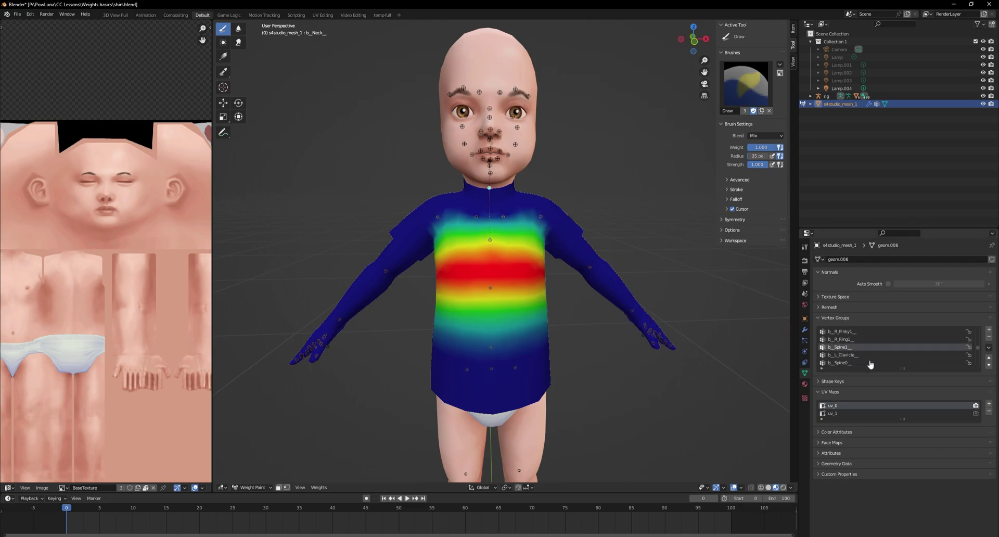
click(843, 356)
click(850, 363)
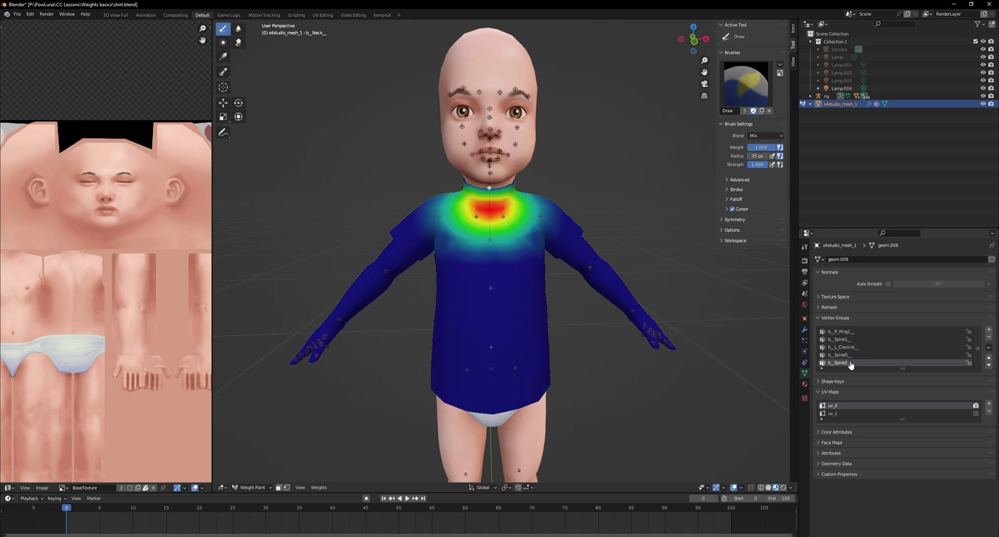
click(848, 354)
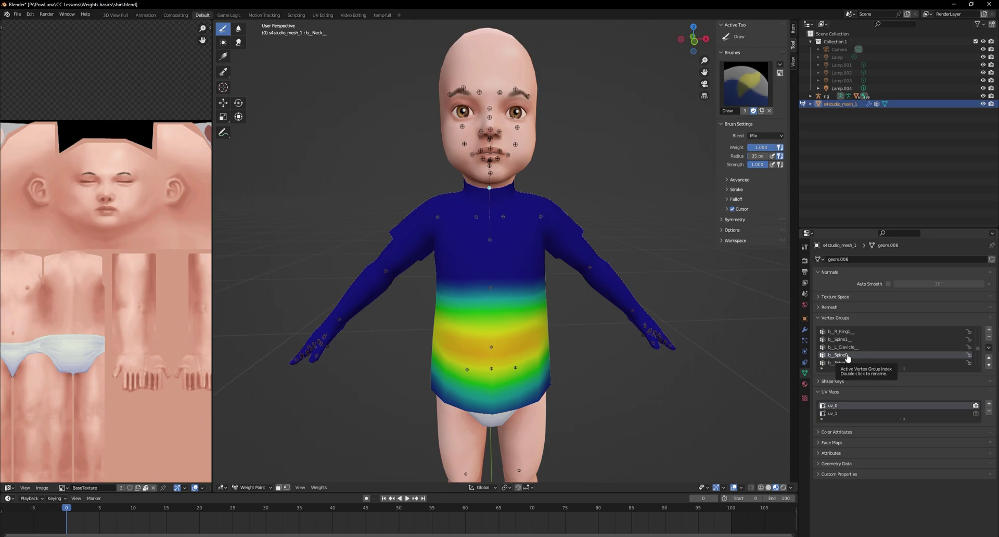
Step: Return to Object Mode and append the bow shirt mesh s4studio_mesh_2 from another .blend file
key(ctrl+Tab)
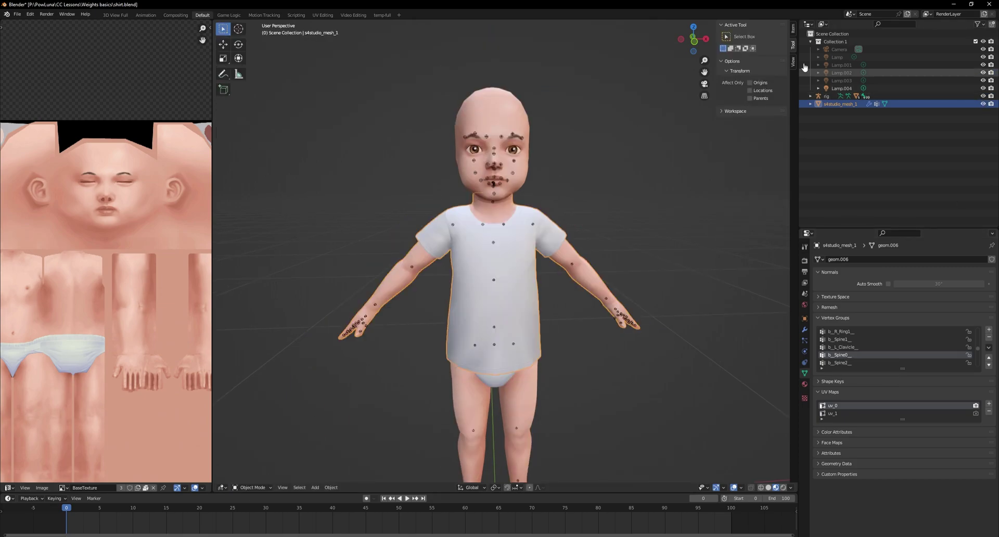
key(shift+F1)
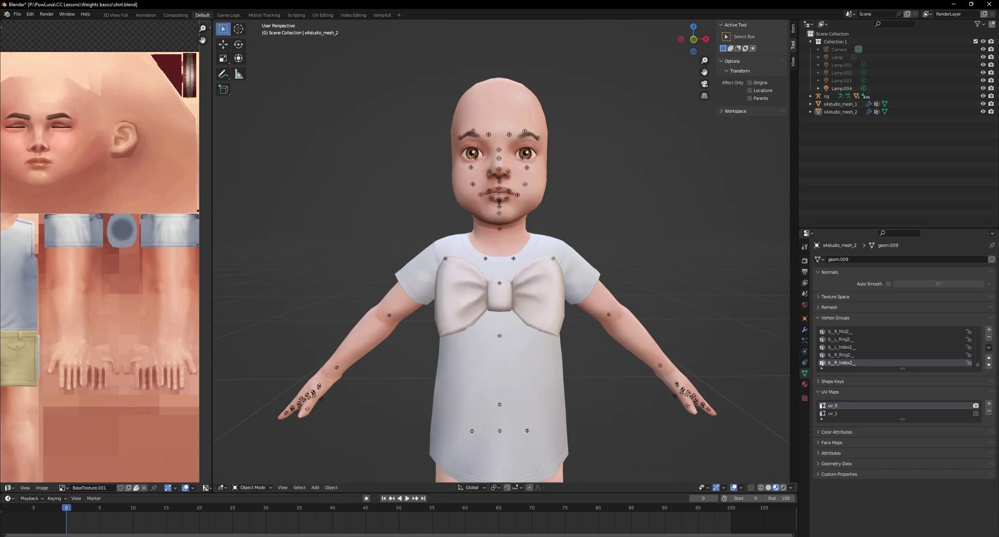
middle_drag(468, 364, 323, 458)
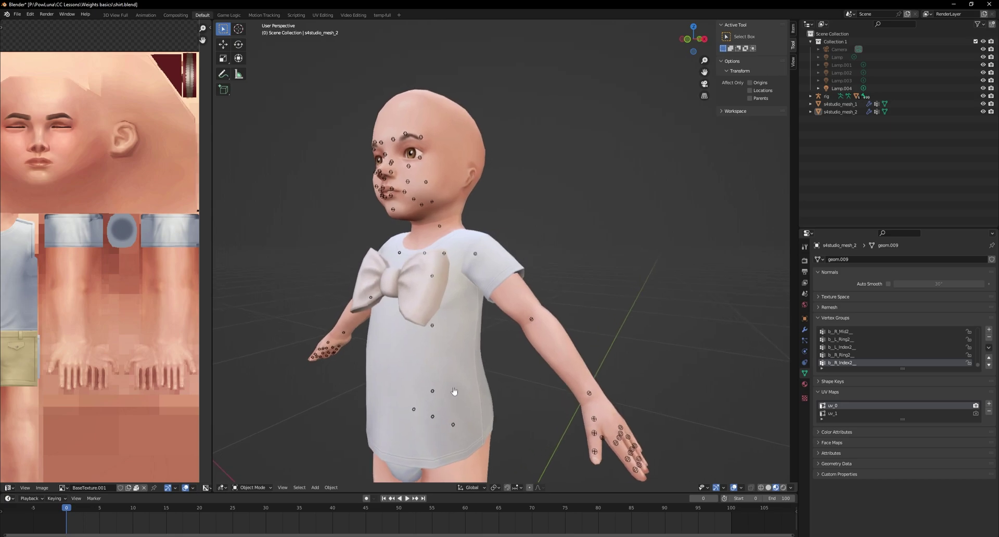
Step: Put the rig in Pose Mode and test-rotate the b_Spine1 bone, then cancel
click(833, 96)
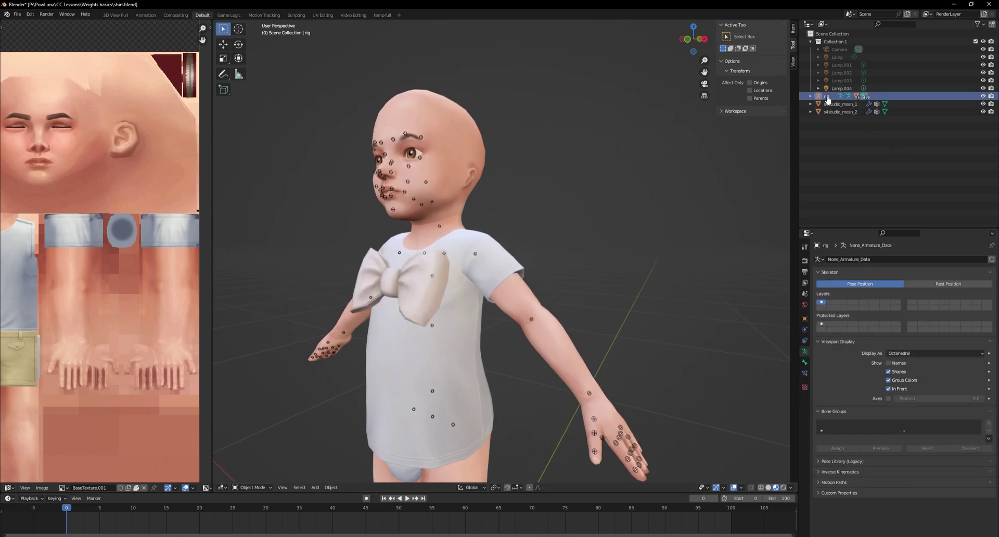
click(254, 488)
click(253, 461)
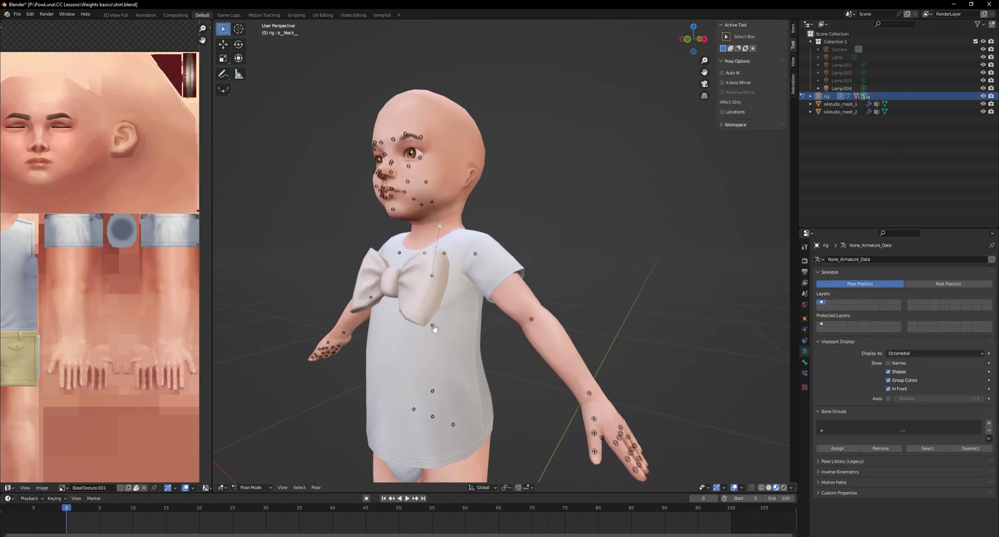
click(432, 326)
middle_drag(543, 366, 606, 334)
key(r)
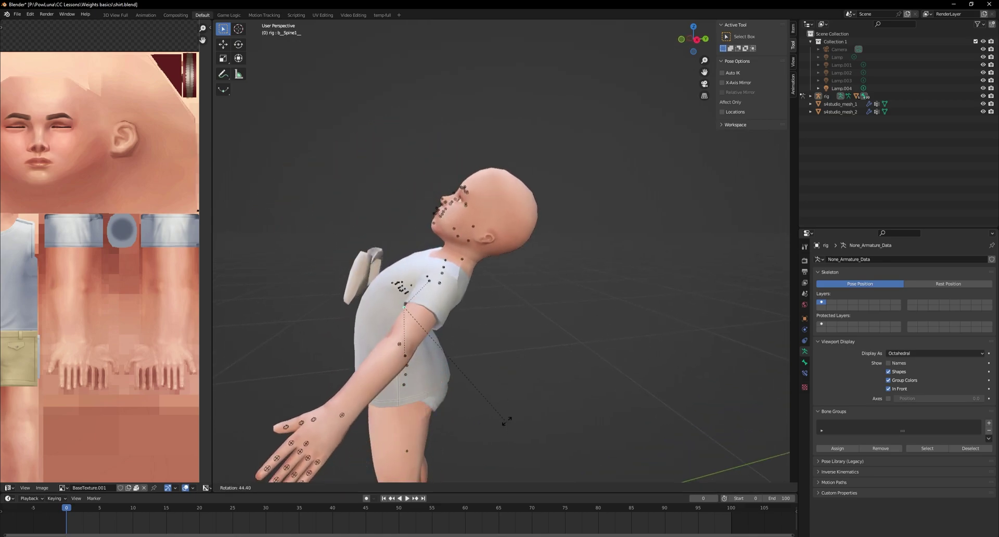
key(Escape)
Step: Set the bow shirt's geom_skin armature modifier Object to rig, then reselect the rig
click(349, 286)
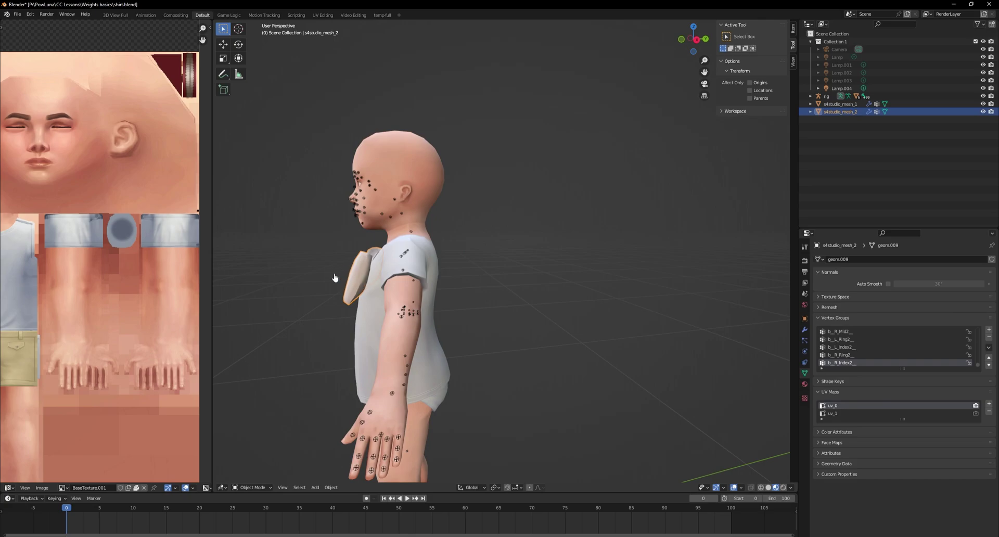
click(805, 307)
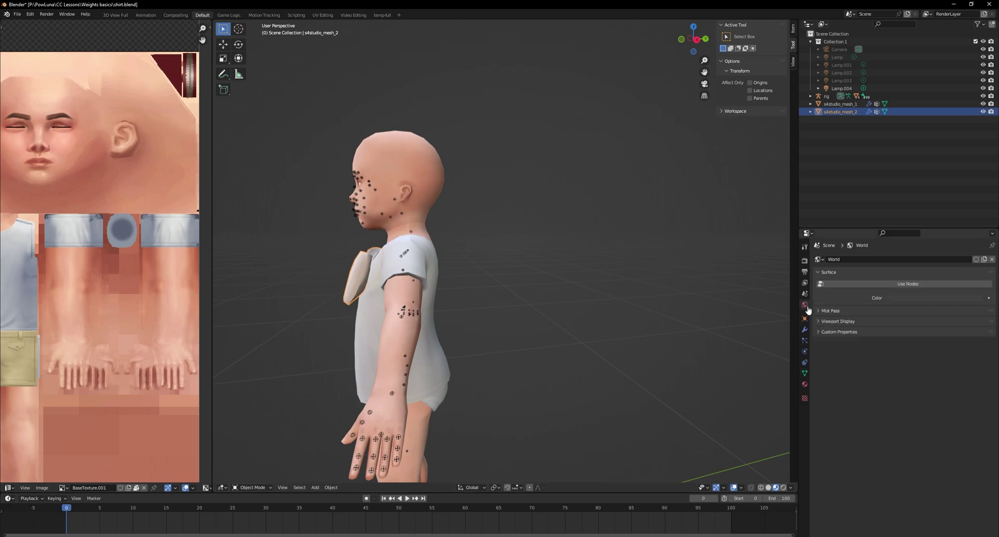
click(805, 330)
click(904, 284)
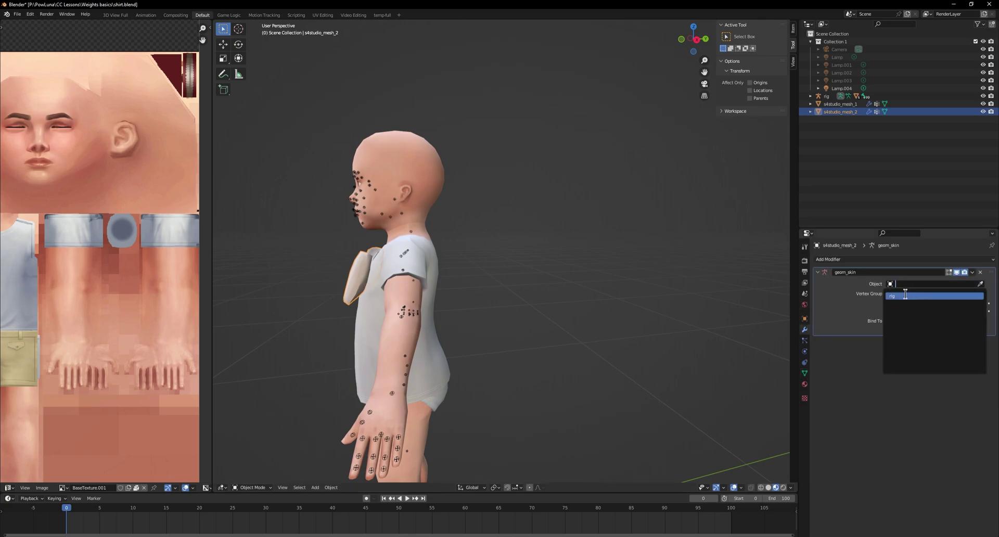
click(907, 296)
click(826, 96)
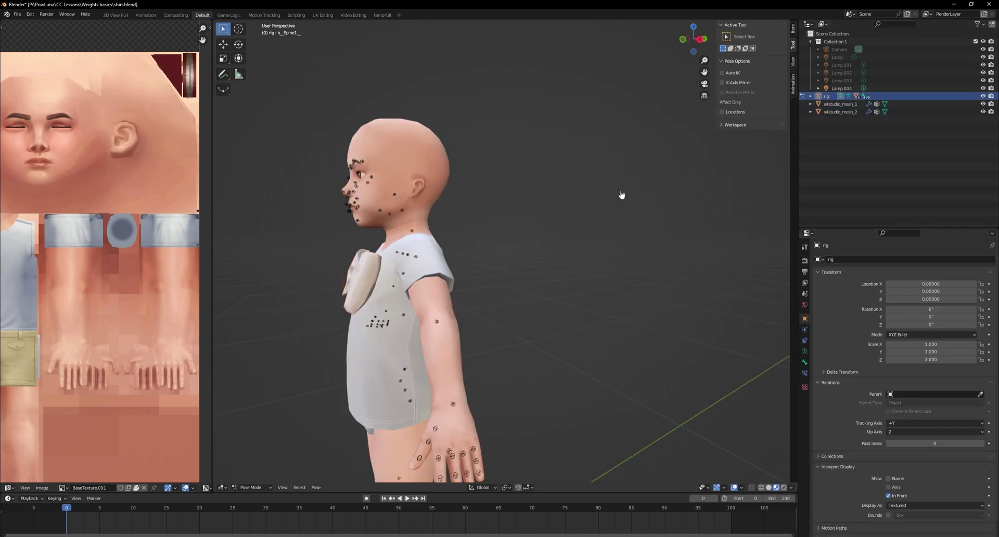
key(ctrl+Tab)
key(r)
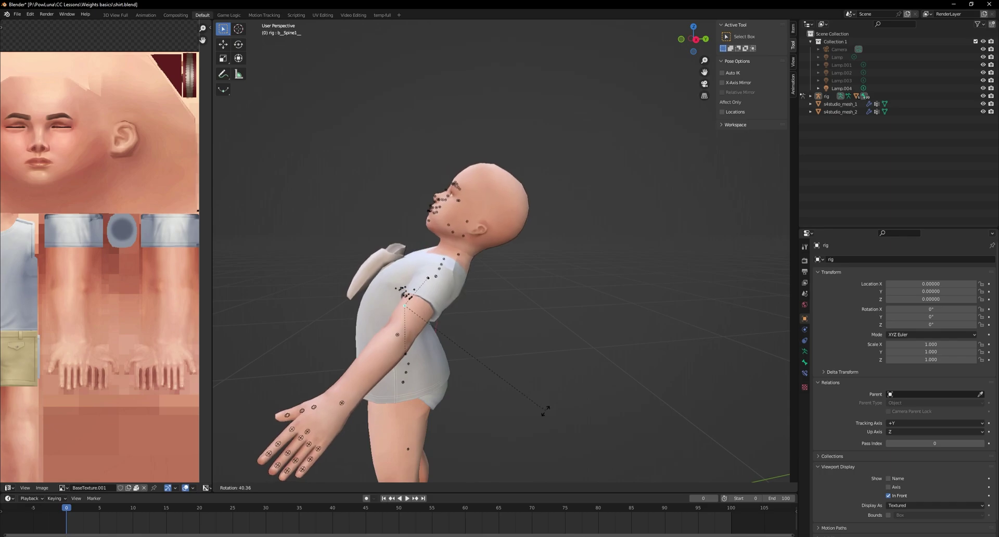
middle_drag(541, 408, 609, 230)
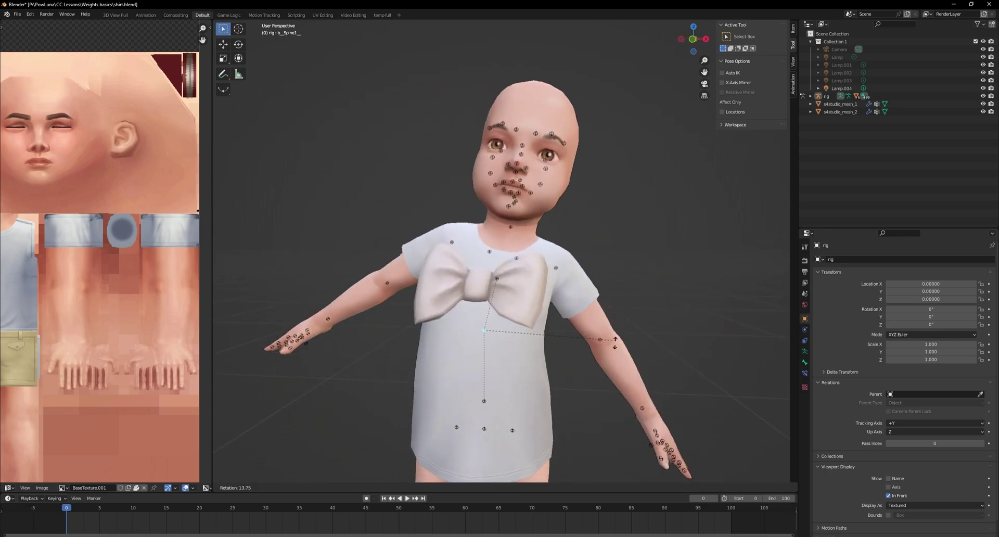
right_click(591, 230)
key(r)
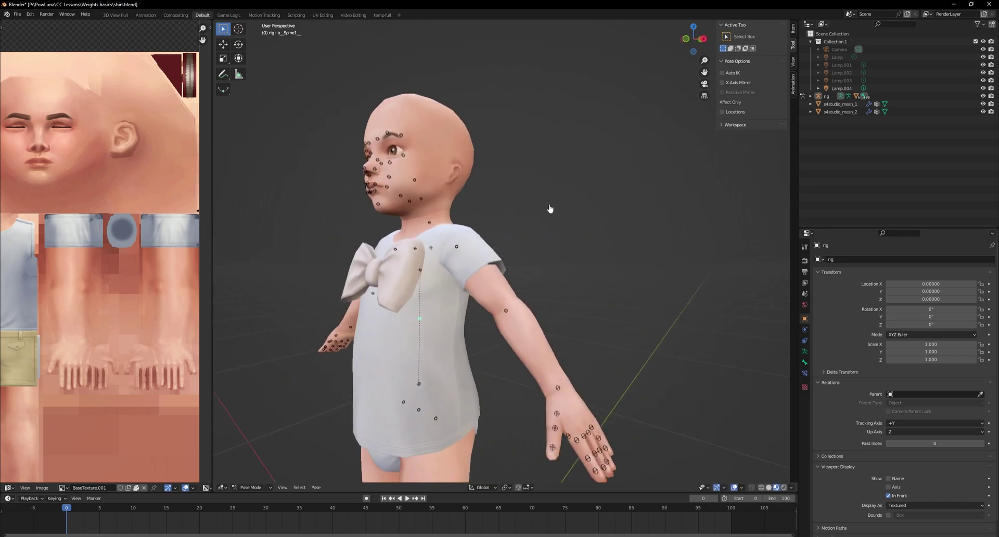
click(495, 216)
middle_drag(495, 216, 544, 284)
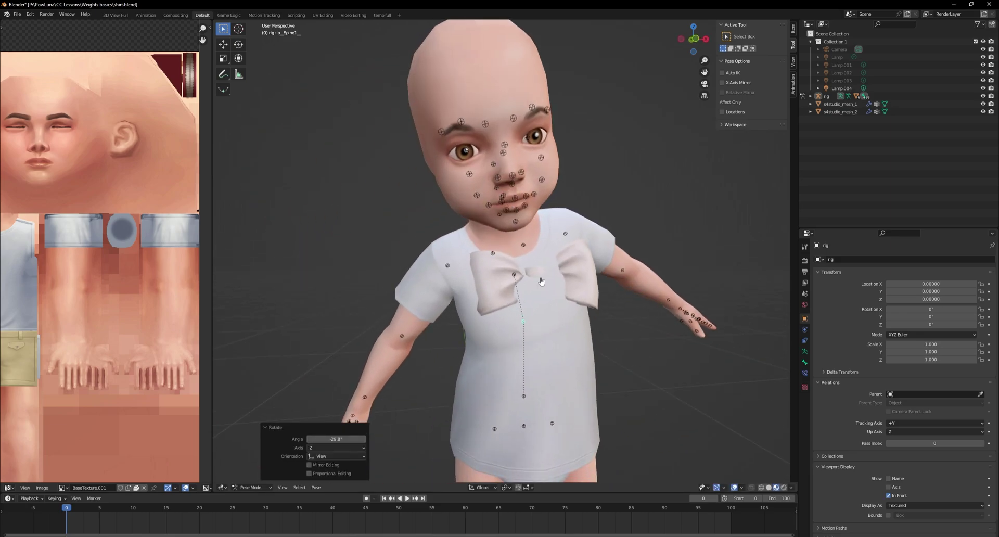
key(ctrl+z)
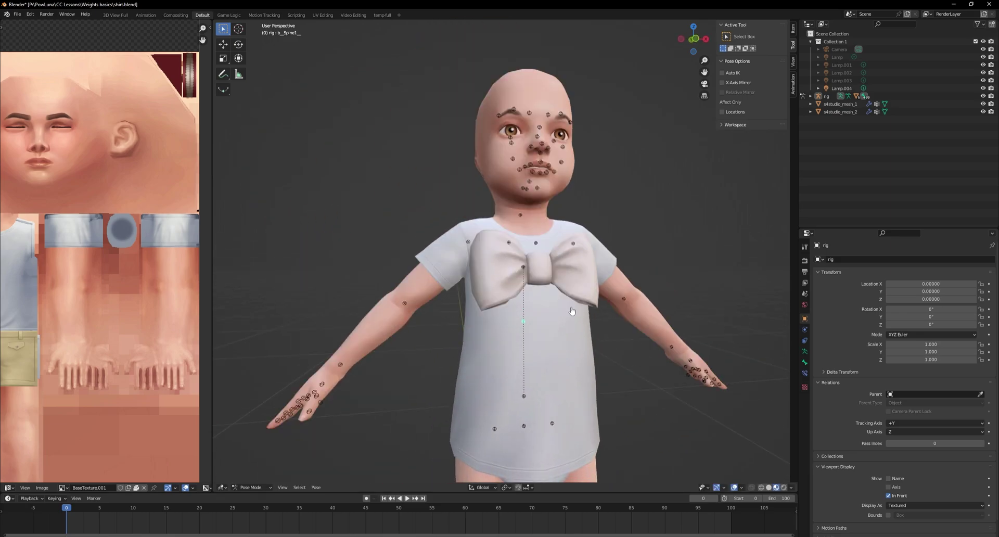
middle_drag(585, 345, 571, 347)
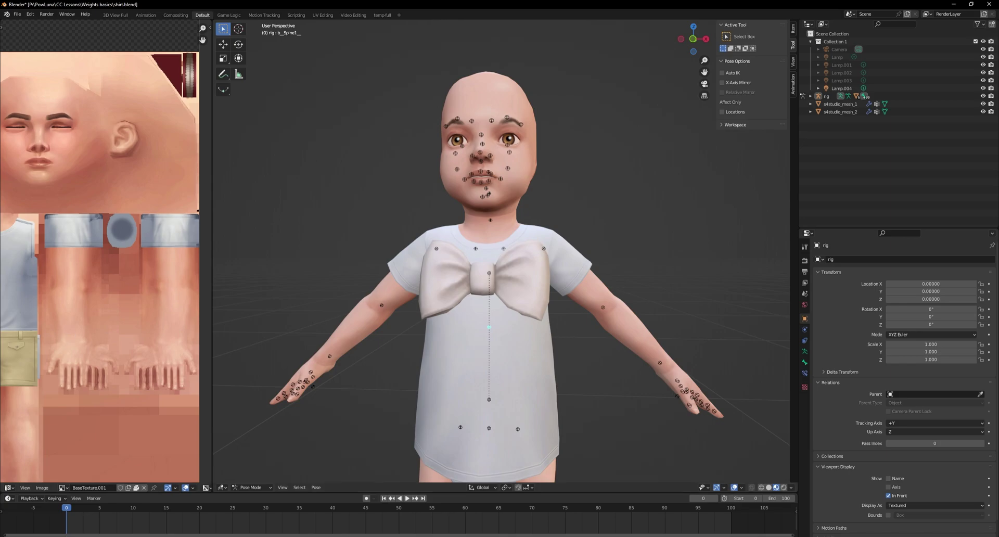
Step: Switch the bow mesh to Weight Paint and paint weight over the bow's centre and left wing
click(539, 302)
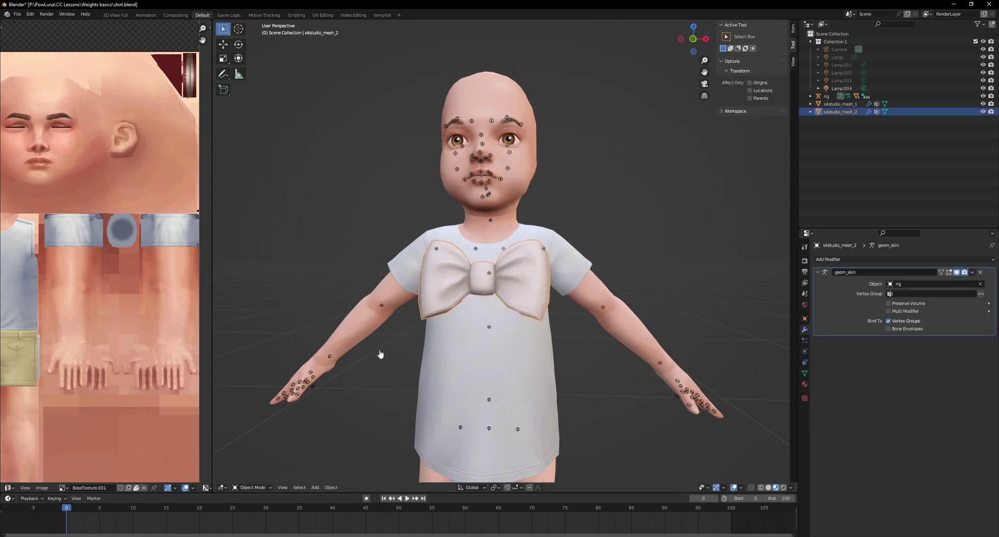
click(252, 487)
click(250, 446)
scroll(589, 348, up, 2)
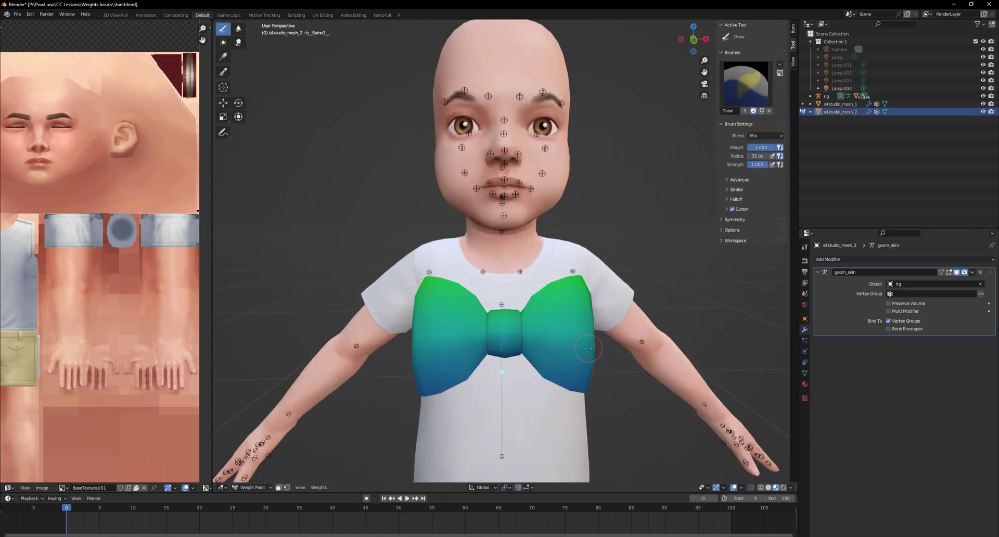
click(804, 373)
mouse_move(441, 360)
mouse_down()
mouse_move(431, 331)
mouse_move(541, 333)
mouse_up()
mouse_move(541, 333)
middle_down()
mouse_move(564, 348)
mouse_move(498, 335)
middle_up()
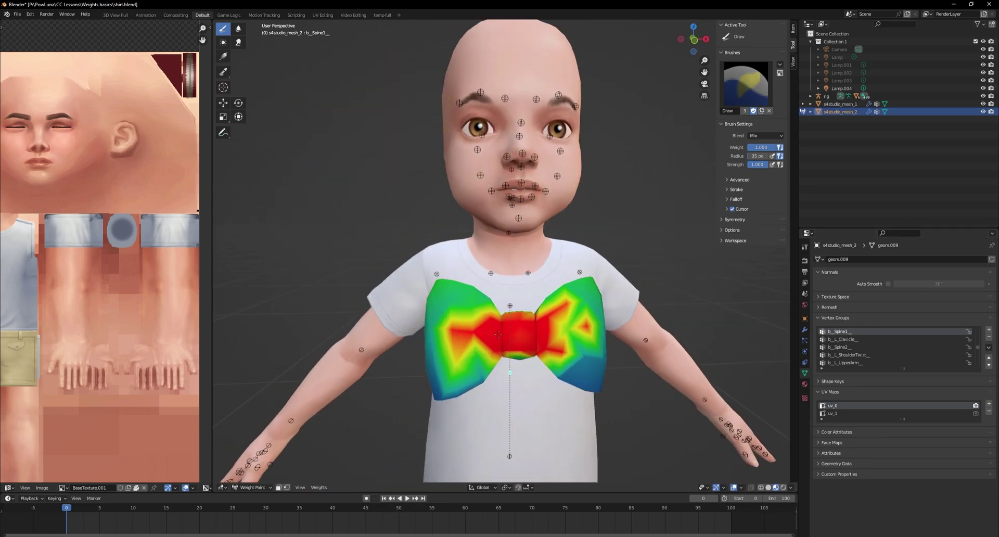
mouse_move(498, 334)
mouse_down()
mouse_move(471, 354)
mouse_move(470, 312)
mouse_up()
Step: Erase bow weight with brush weight 0.000, then repaint the centre and left wing at 1.000
right_click(359, 241)
drag(338, 240, 276, 240)
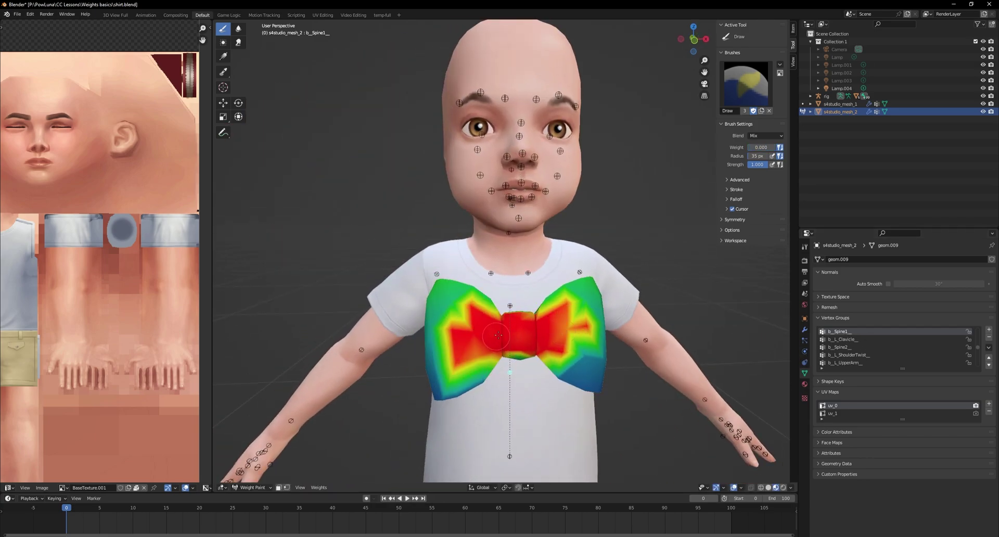
mouse_move(498, 335)
mouse_down()
mouse_move(553, 352)
mouse_move(534, 339)
mouse_move(526, 368)
mouse_up()
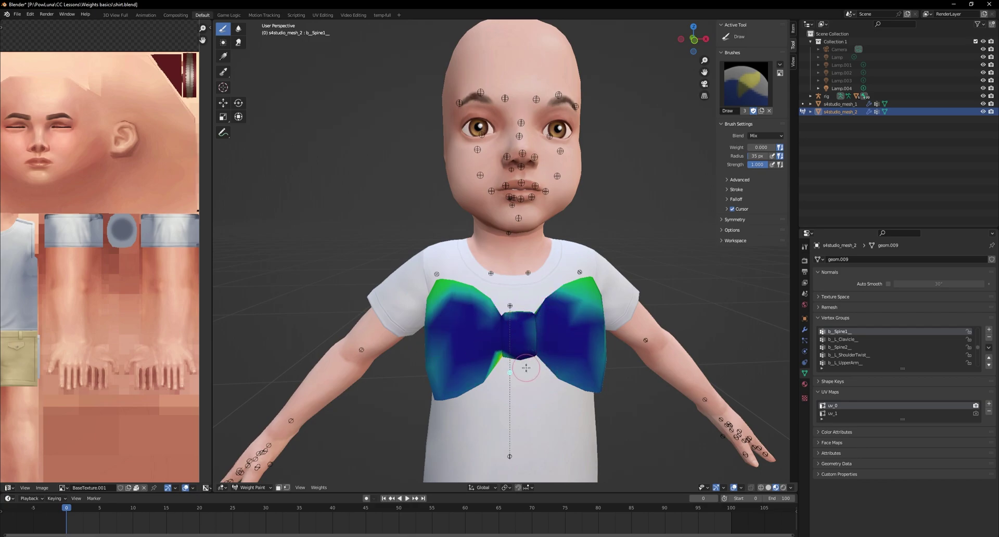
right_click(312, 269)
drag(275, 269, 343, 270)
drag(461, 335, 526, 333)
Step: Smear and blur the weights to soften the left wing's transition
click(238, 42)
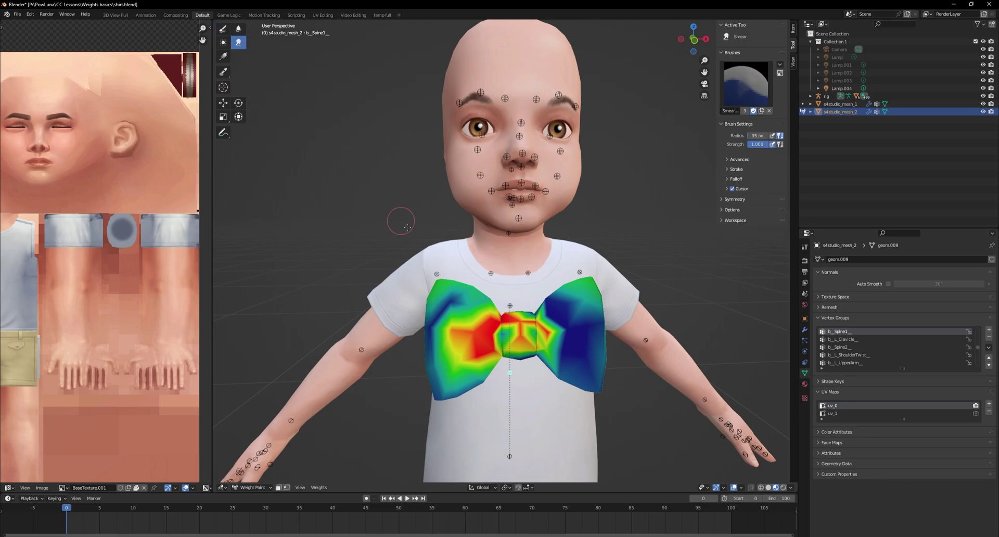
click(239, 28)
mouse_move(429, 318)
mouse_down()
mouse_move(460, 305)
mouse_move(495, 335)
mouse_move(560, 333)
mouse_up()
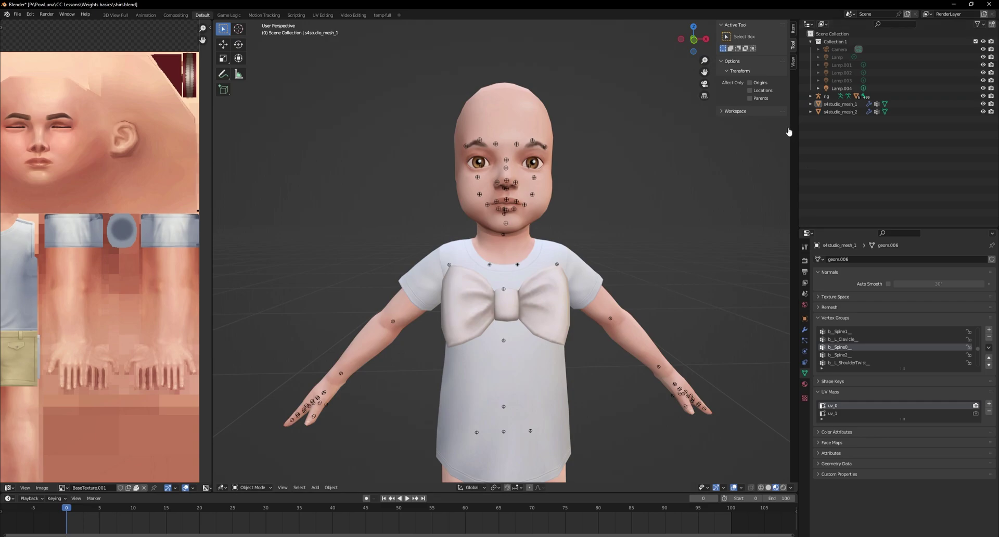
Step: Select the body then the shirt, switch to Weight Paint, and bring up the Weights menu
click(846, 104)
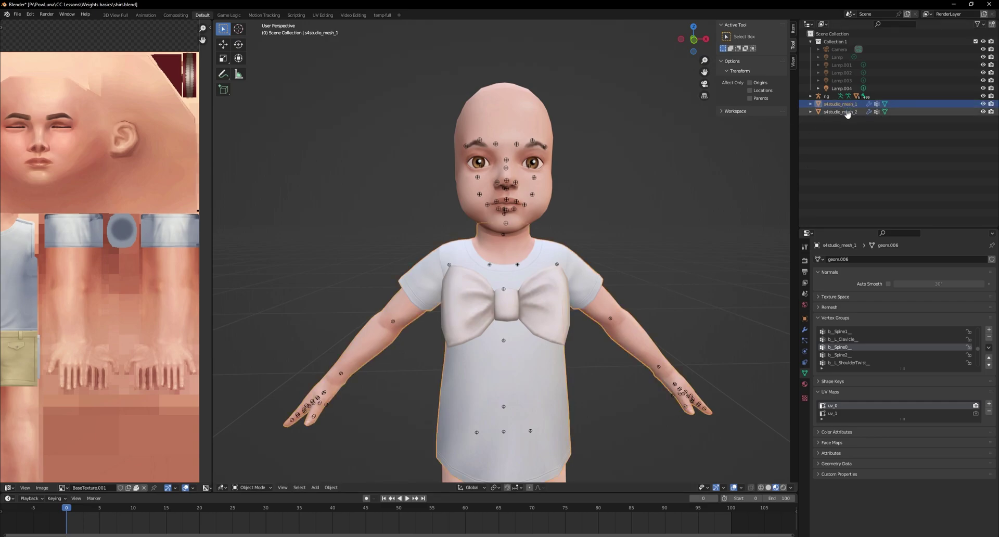
ctrl+click(846, 113)
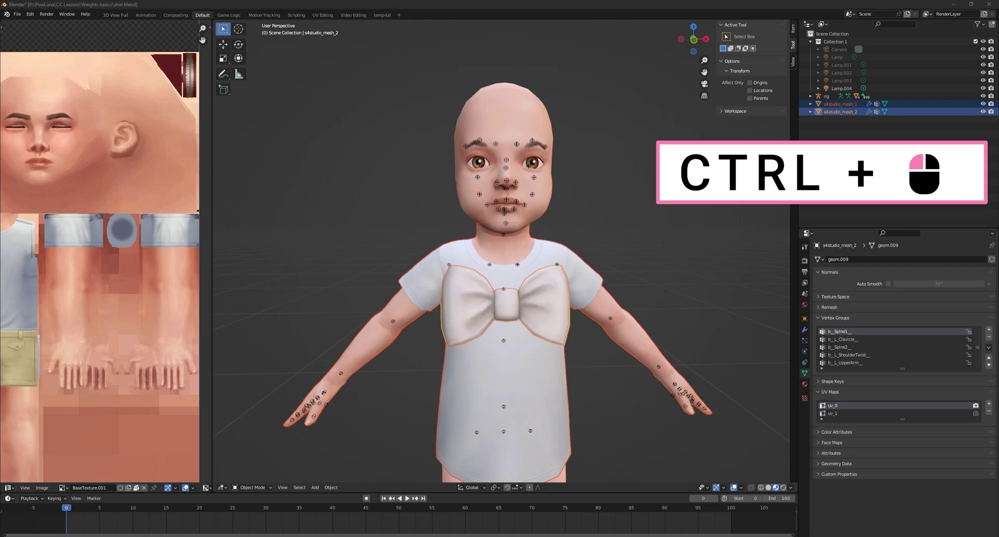
click(252, 487)
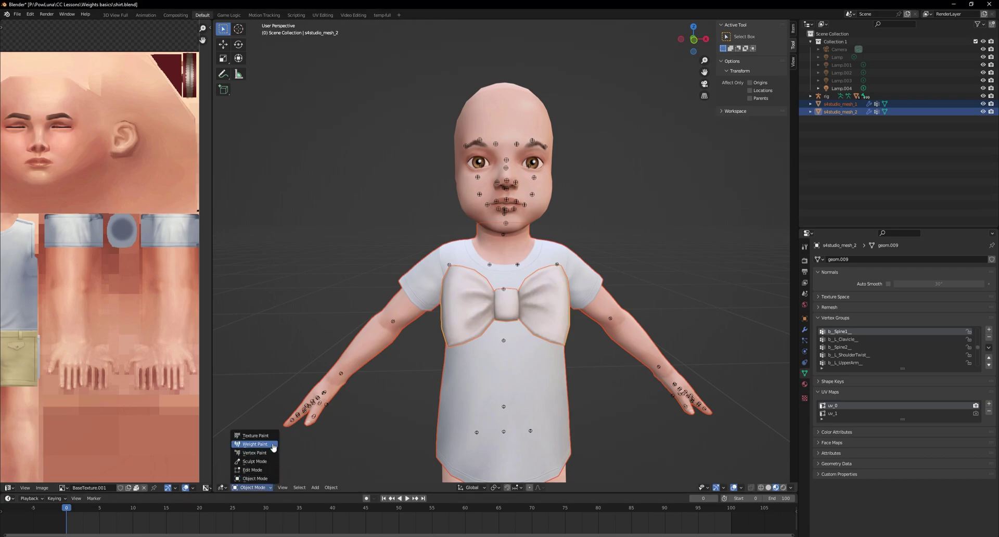
click(252, 445)
scroll(442, 425, up, 2)
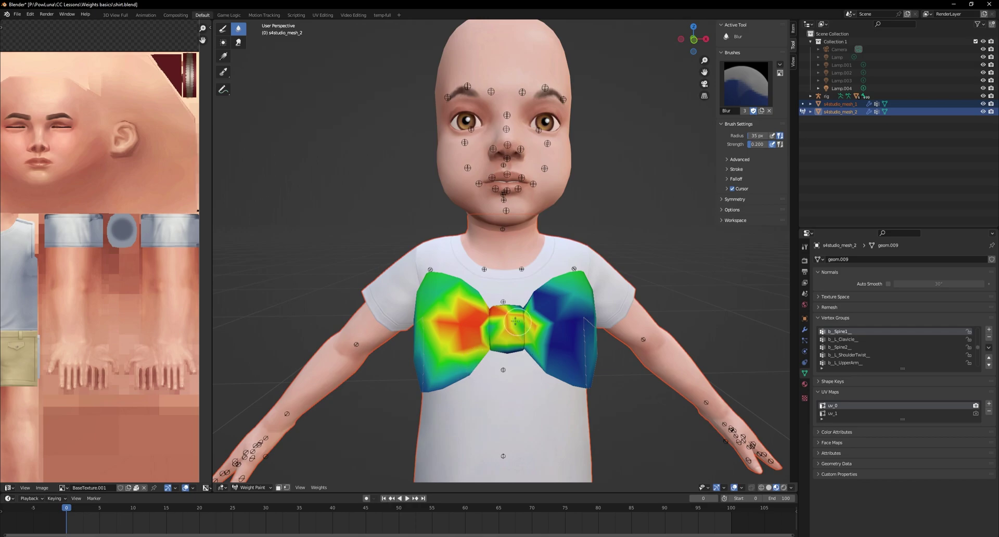
click(318, 488)
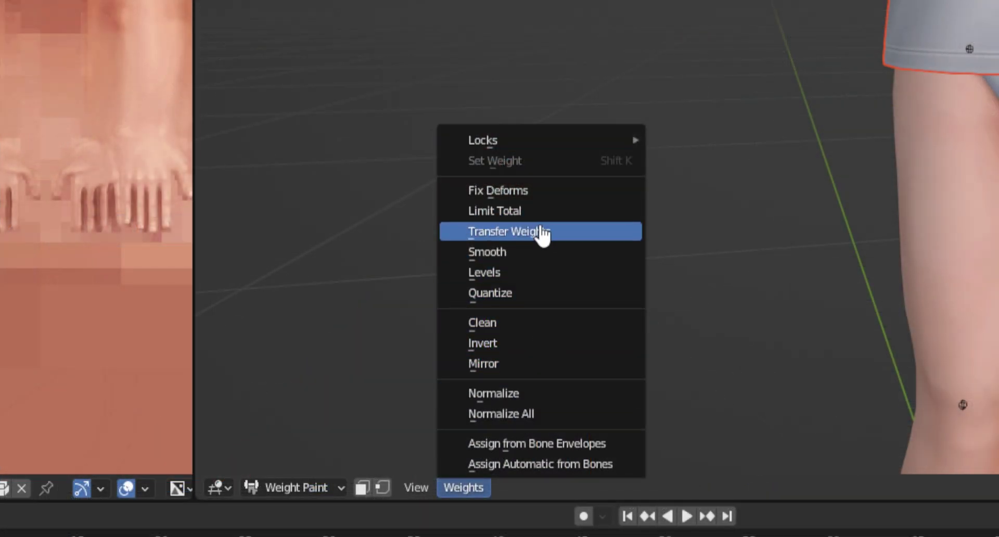
Step: Run Transfer Weights with Nearest Face Interpolated mapping and By Name source layers
click(543, 232)
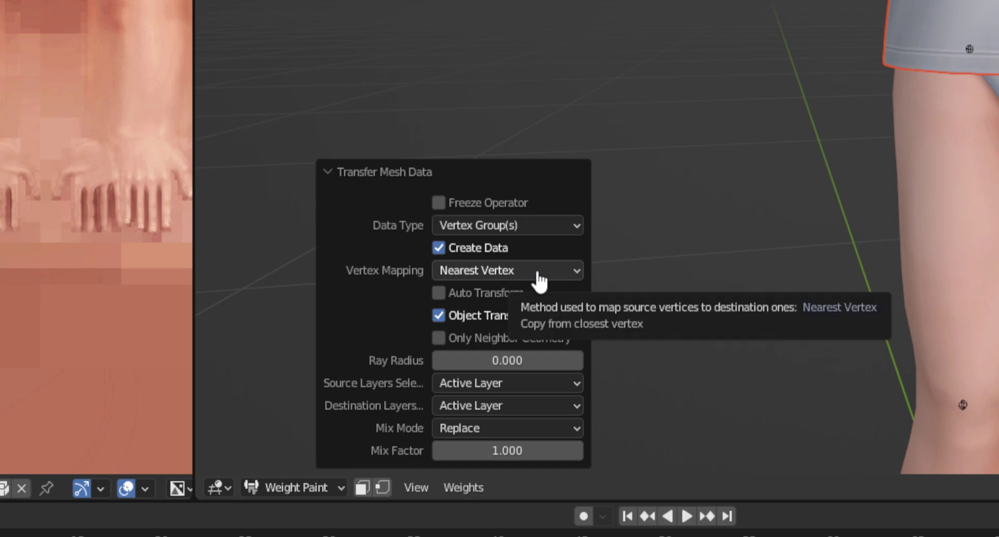
click(539, 281)
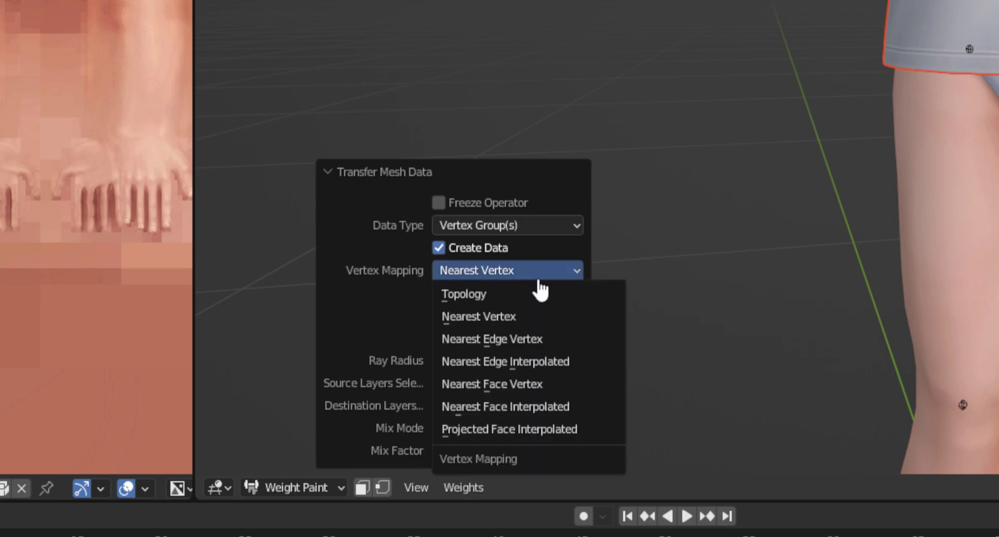
click(564, 411)
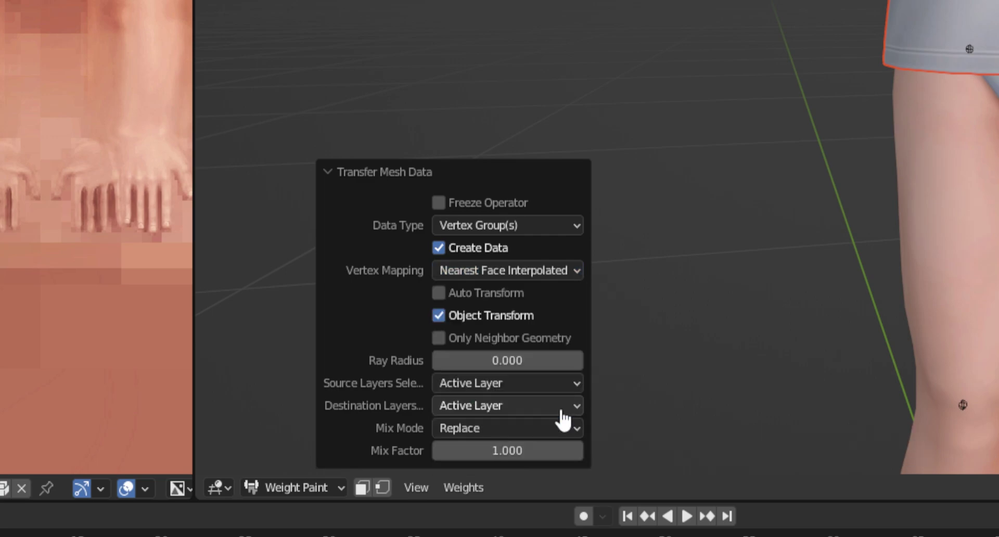
click(537, 384)
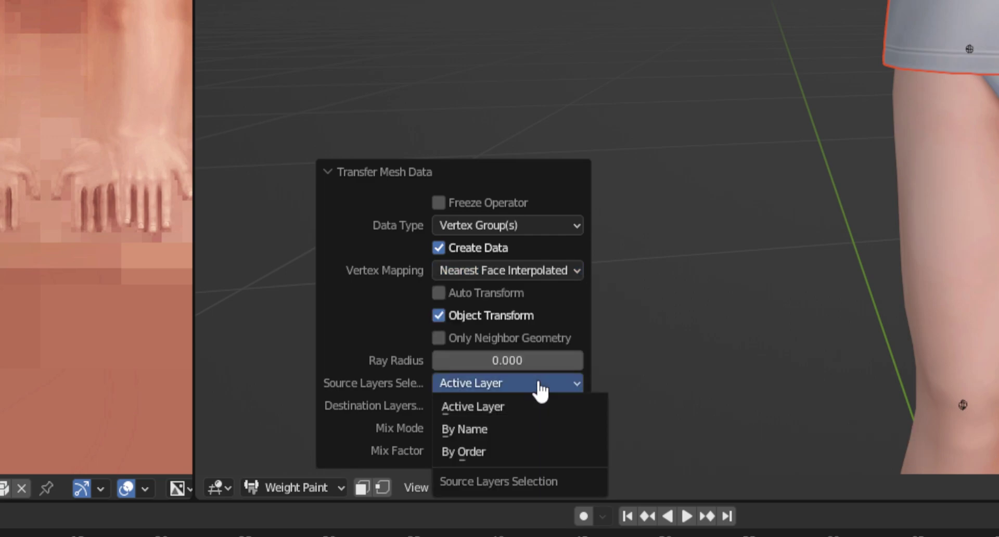
click(534, 429)
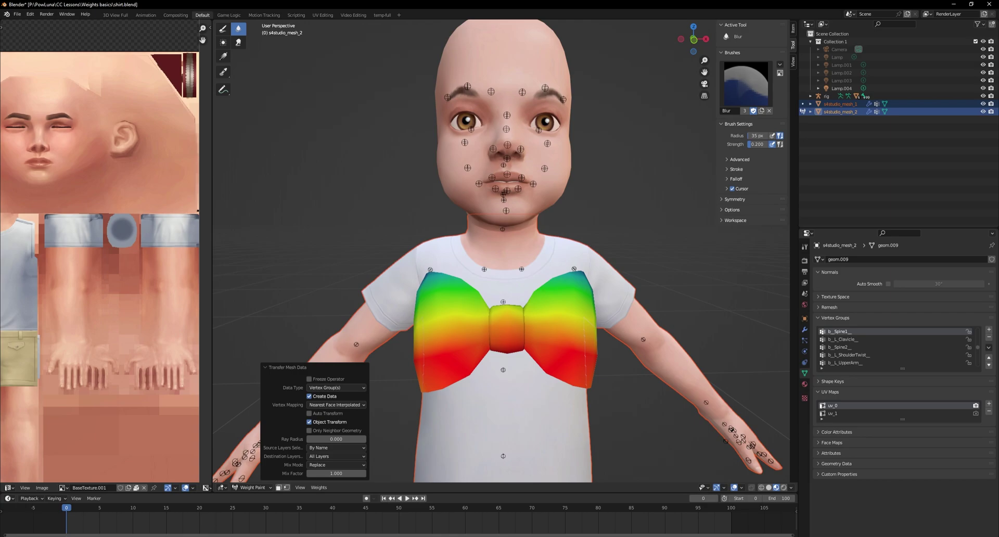
Step: Put the rig in Pose Mode and bend the spine forward to check the shirt's deformation
click(826, 96)
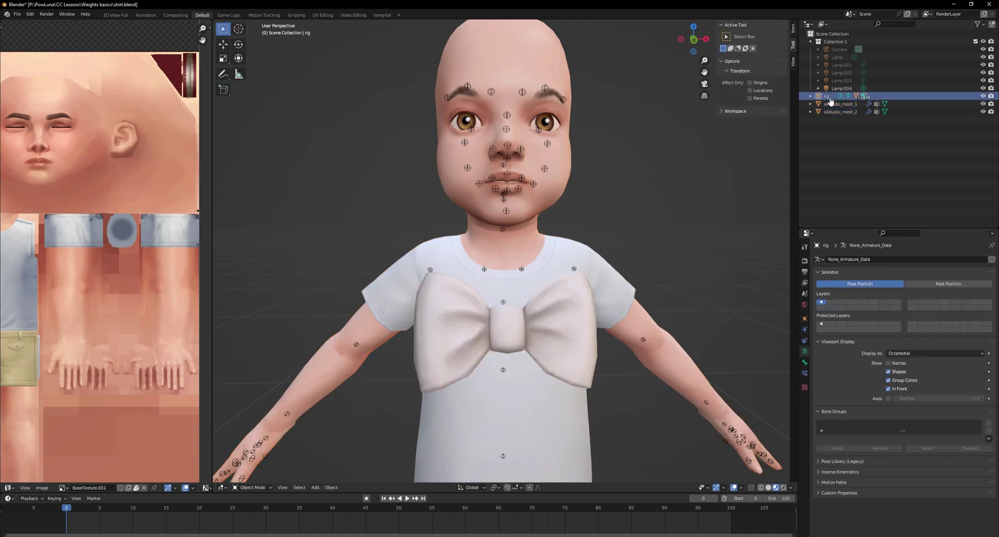
click(252, 487)
click(251, 461)
middle_drag(572, 364, 546, 270)
key(r)
click(486, 182)
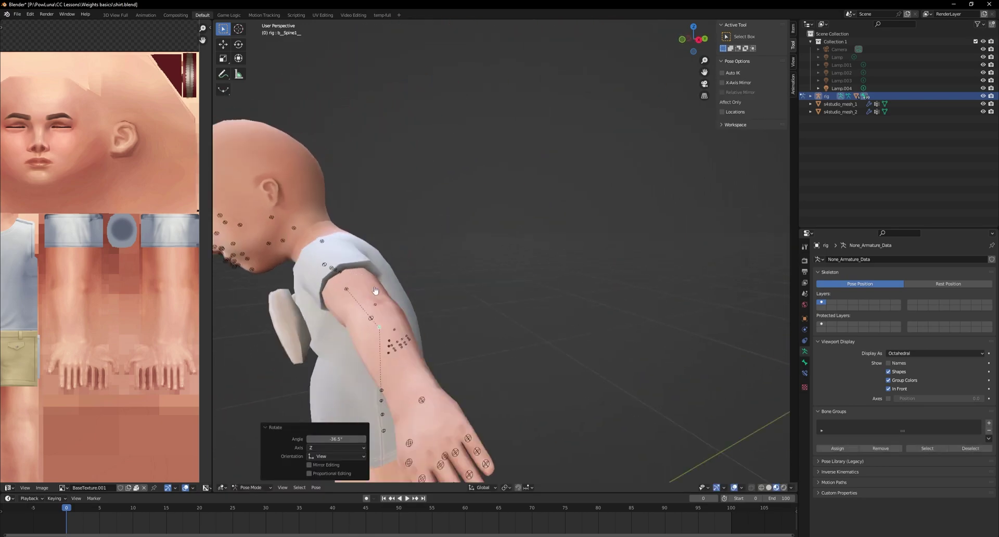
mouse_move(487, 182)
middle_down()
mouse_move(572, 198)
mouse_move(488, 221)
mouse_move(528, 319)
mouse_move(494, 296)
middle_up()
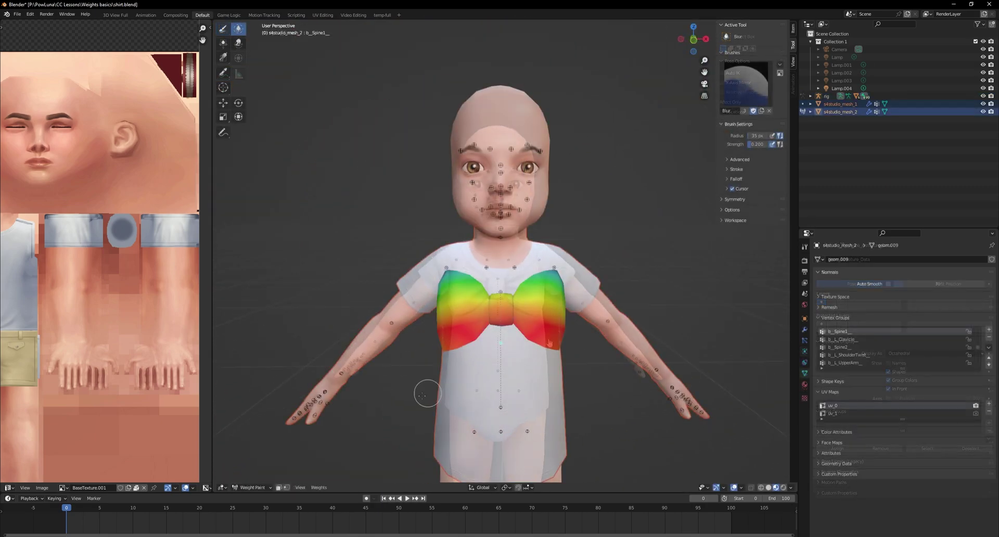
Step: Return to Object Mode and join the body and shirt into one mesh
click(252, 487)
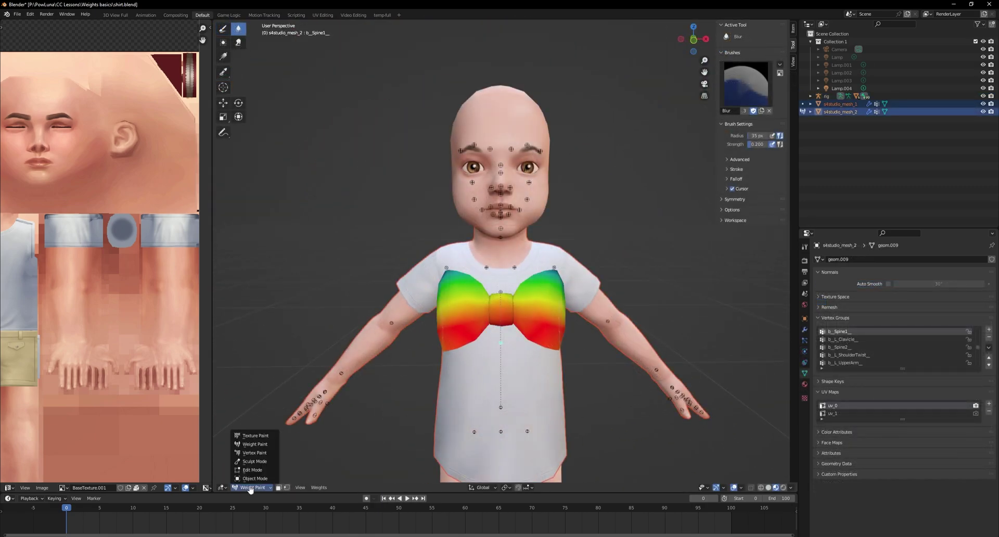
click(255, 433)
key(ctrl+j)
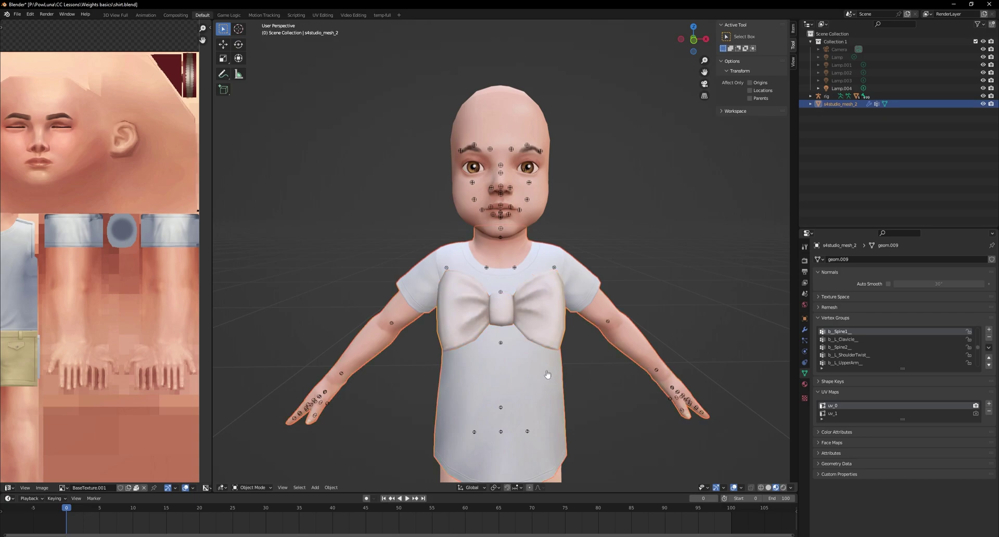
Step: Deselect all, inspect the joined shirt's wireframe and UV islands in Edit Mode, then return to Object Mode
scroll(548, 374, down, 2)
click(619, 395)
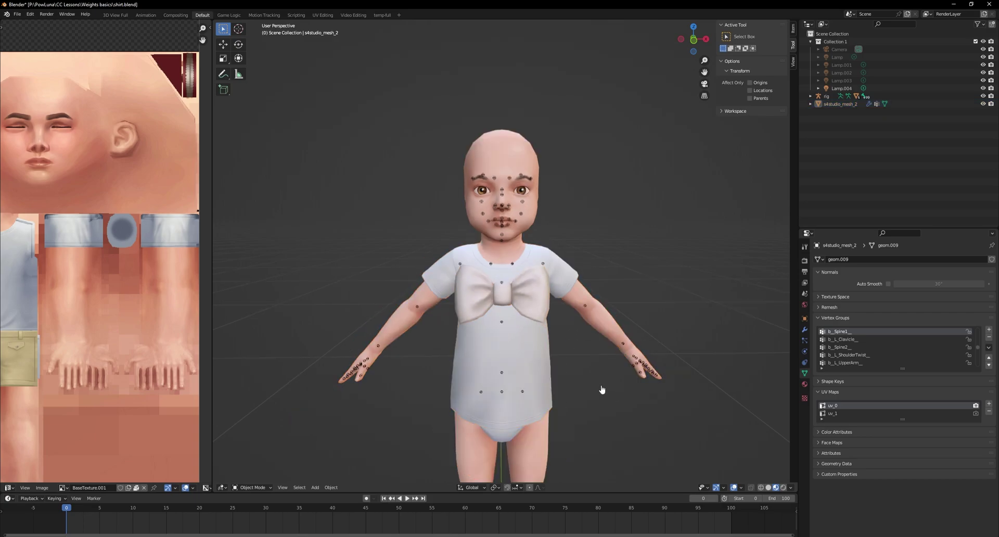
key(Tab)
scroll(135, 351, down, 3)
scroll(142, 364, up, 2)
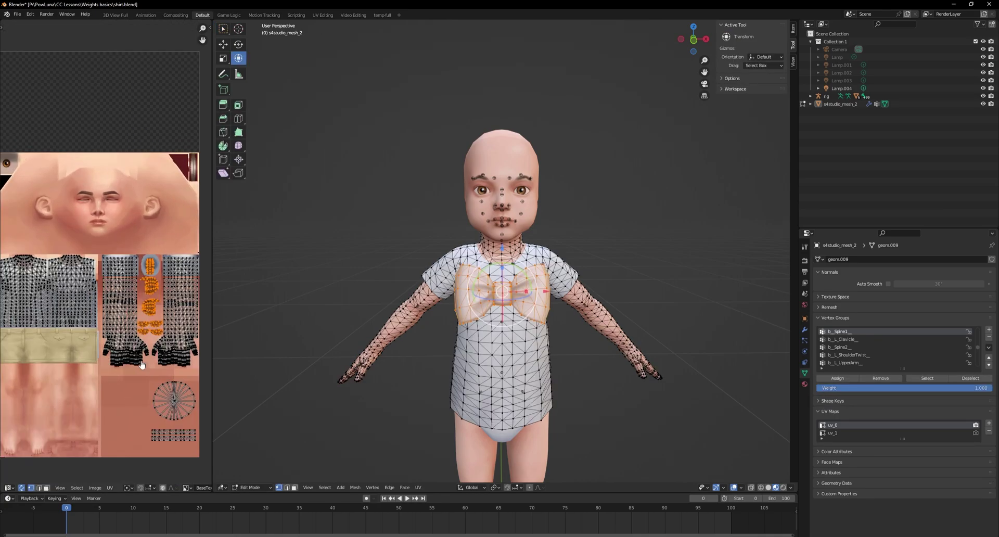
scroll(141, 365, up, 1)
key(Tab)
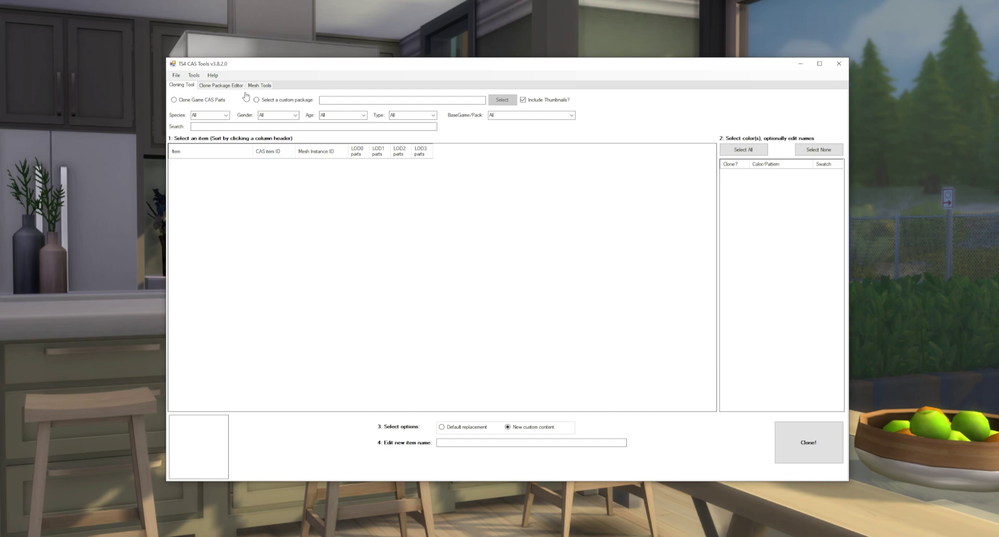
Step: Open powluna_cu_top_vincent.package in the Clone Package Editor
click(228, 86)
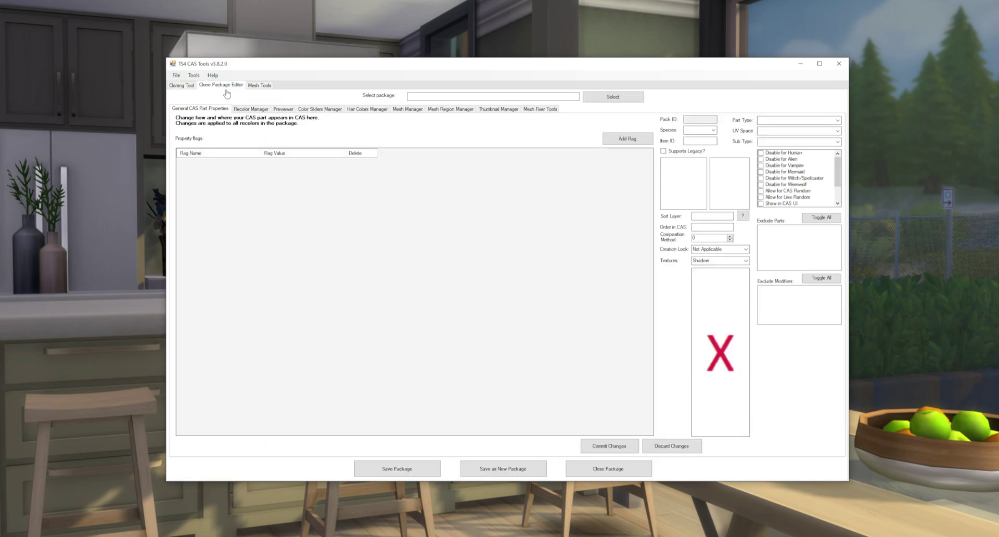
click(603, 99)
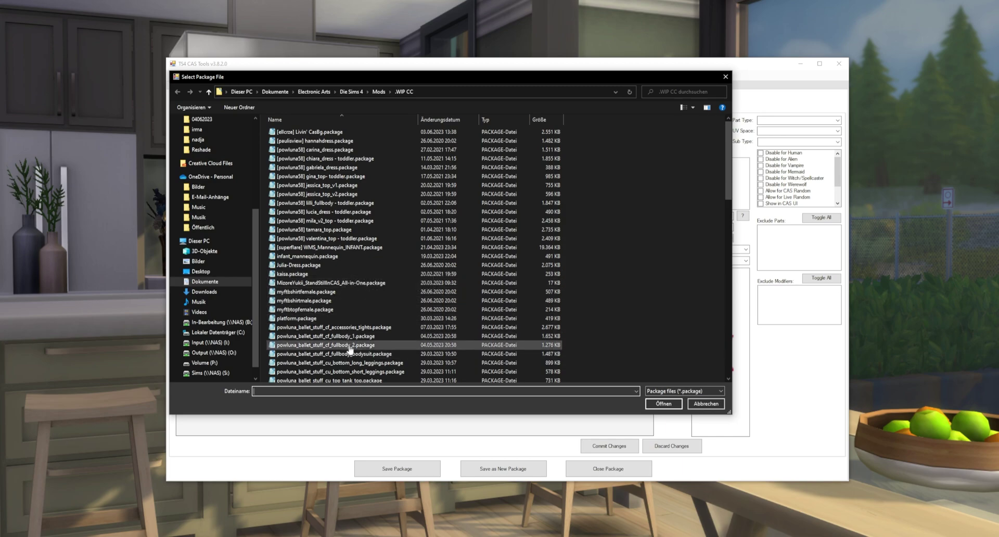
scroll(350, 348, down, 5)
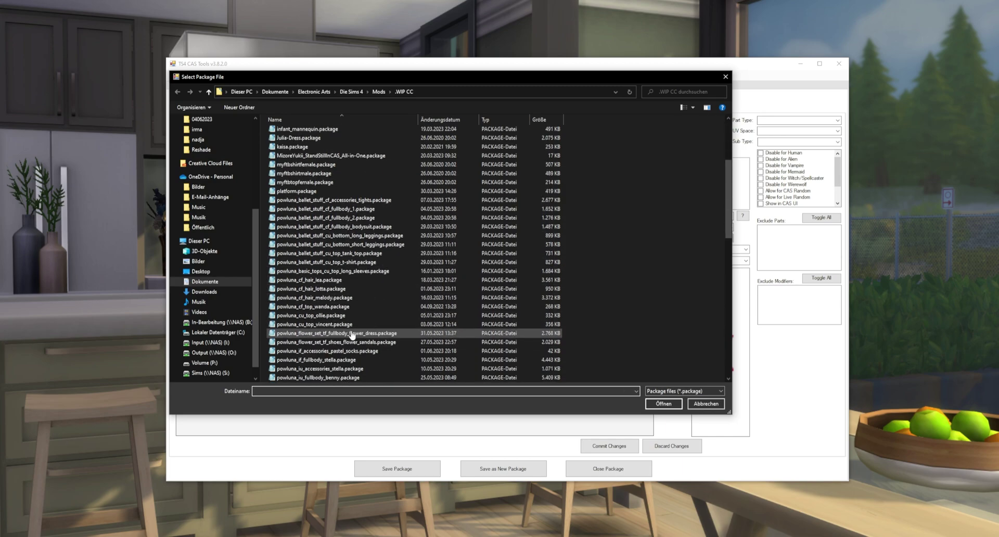
double_click(350, 327)
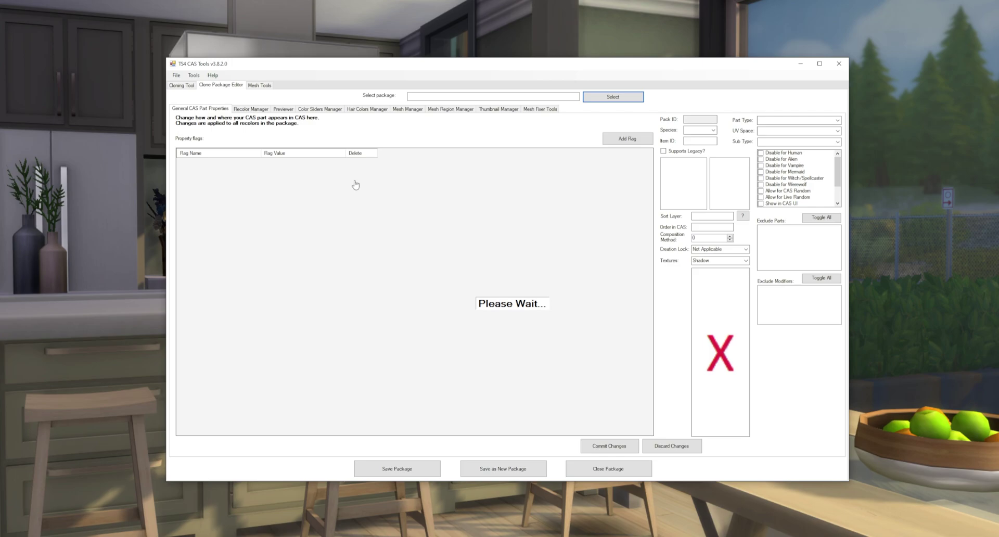
Step: Switch the Clone Package Editor to its Mesh Fixer Tools page
click(525, 111)
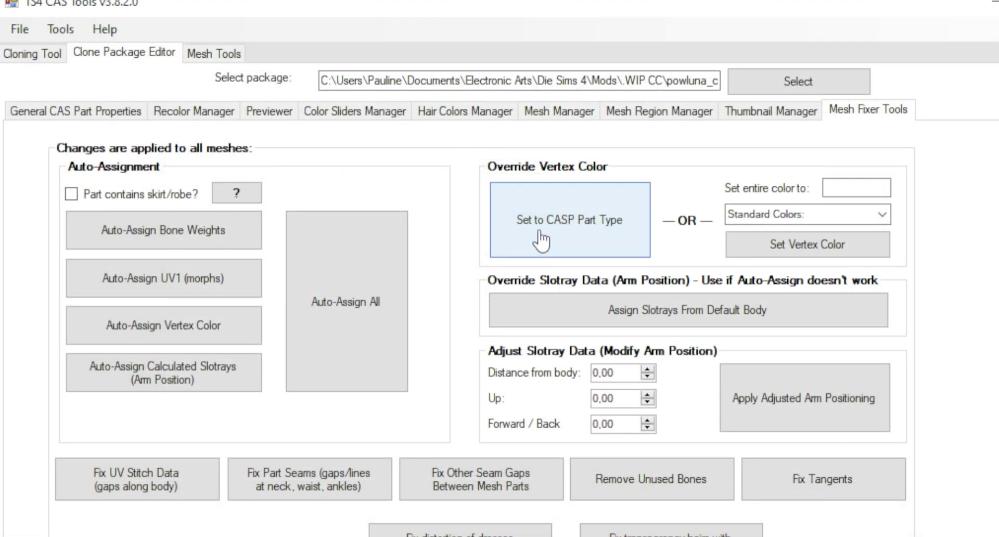